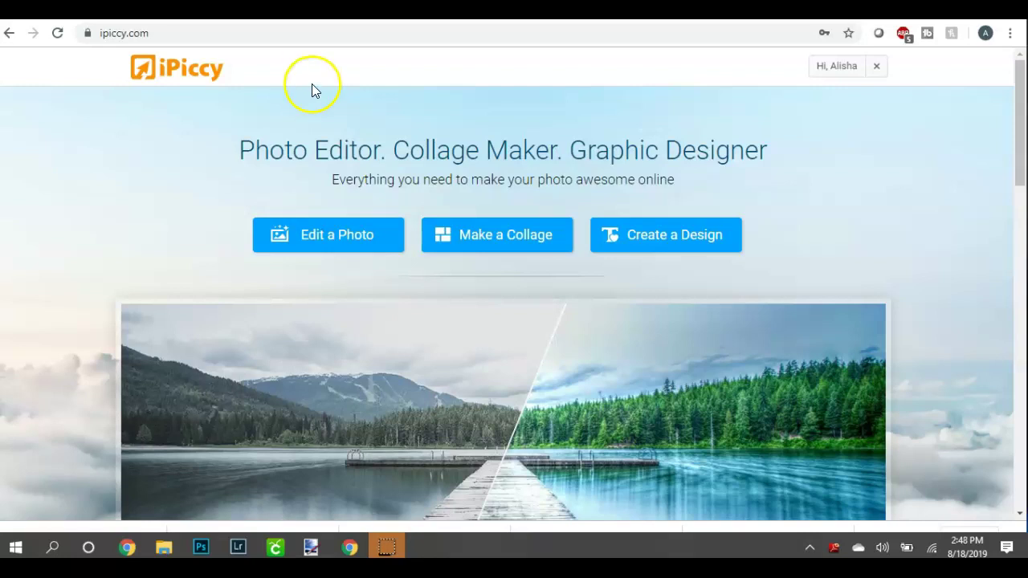
Step: Start a new graphic design on the blank 800 x 600 px canvas and dismiss the intro hint
{"action": "left_click", "coordinate": [646, 245]}
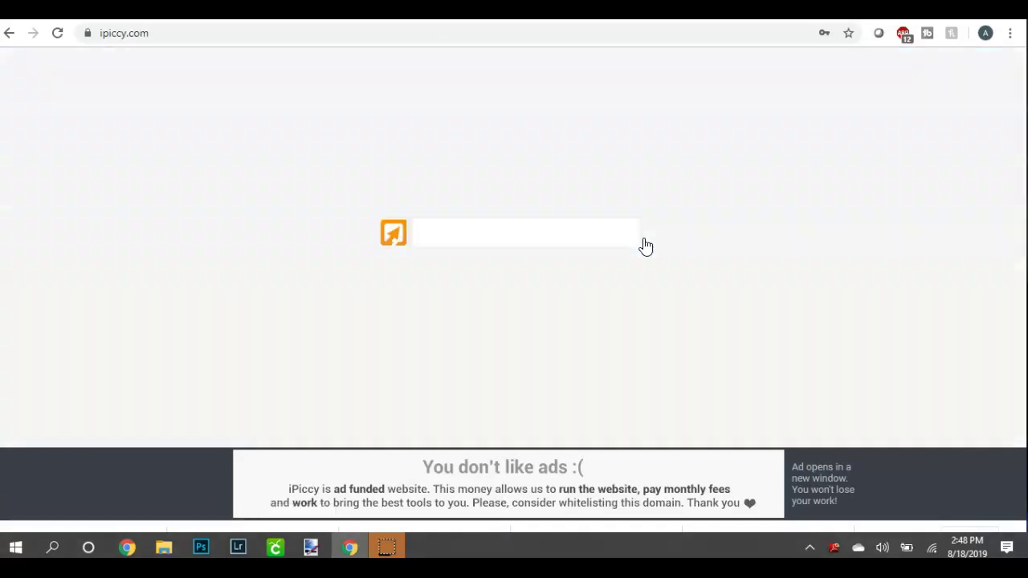
{"action": "left_click", "coordinate": [584, 255]}
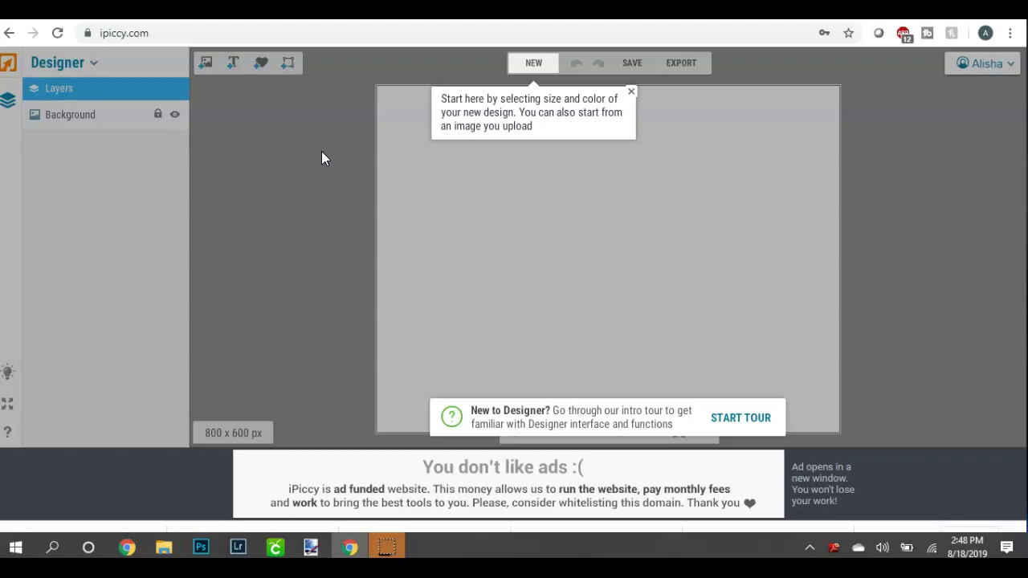
{"action": "left_click", "coordinate": [653, 150]}
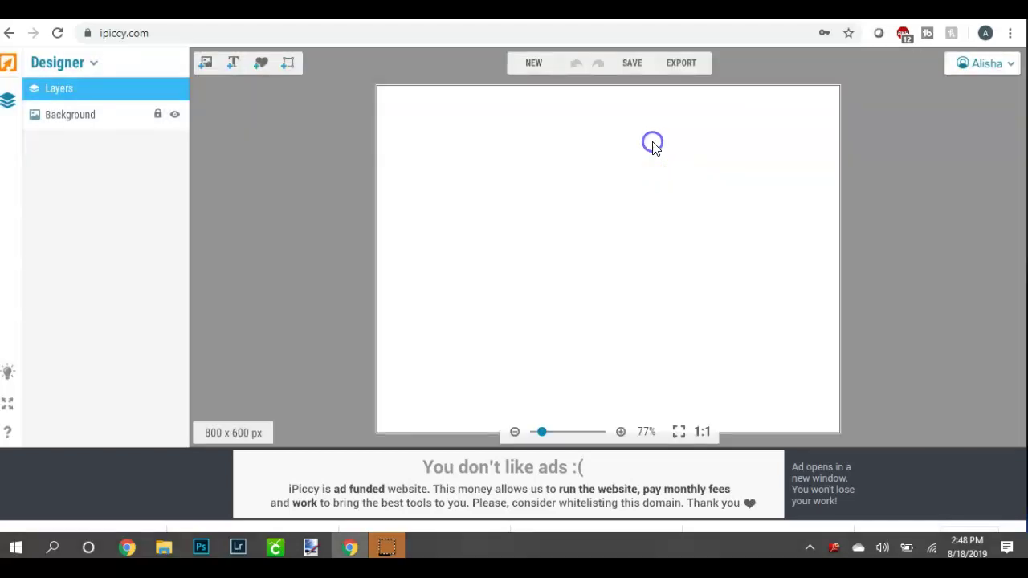
{"action": "left_click", "coordinate": [530, 68]}
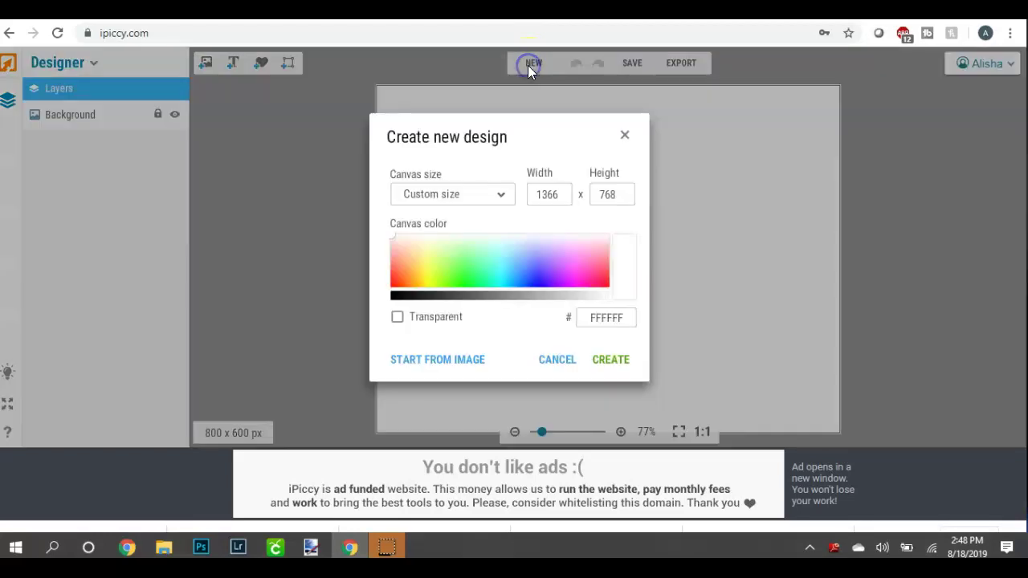
{"action": "left_click", "coordinate": [625, 135]}
Step: Add a solid black square from the Geometric stickers and stretch it into a wide bar across the upper half of the canvas
{"action": "left_click", "coordinate": [261, 63]}
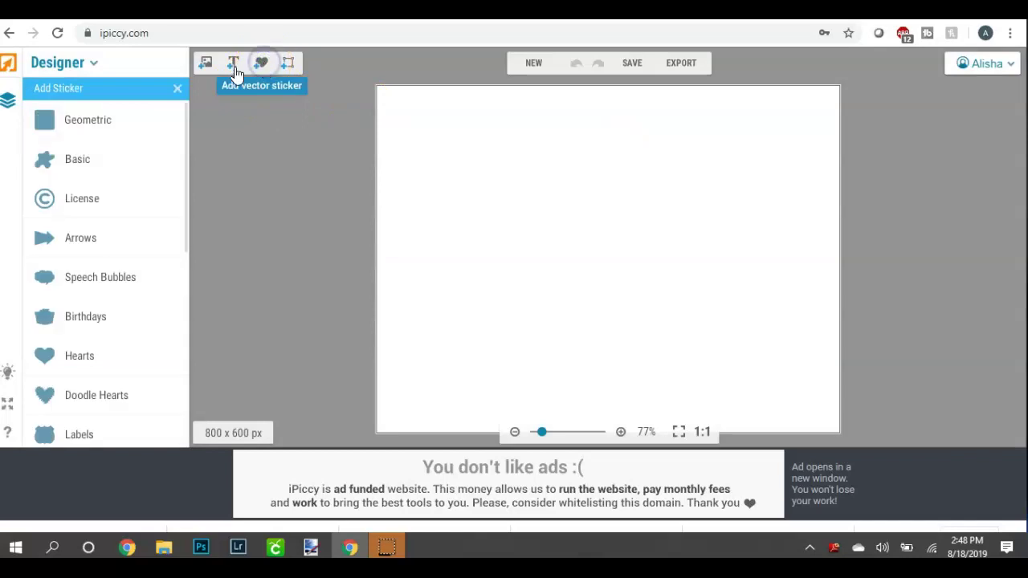
{"action": "left_click", "coordinate": [139, 121]}
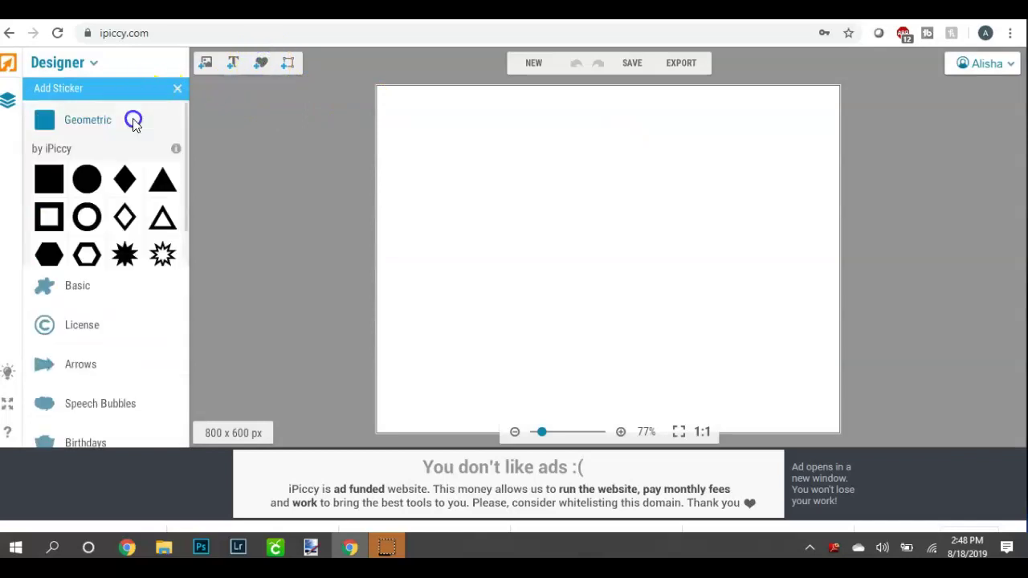
{"action": "left_click", "coordinate": [48, 181]}
{"action": "left_click_drag", "start_coordinate": [573, 184], "coordinate": [803, 209]}
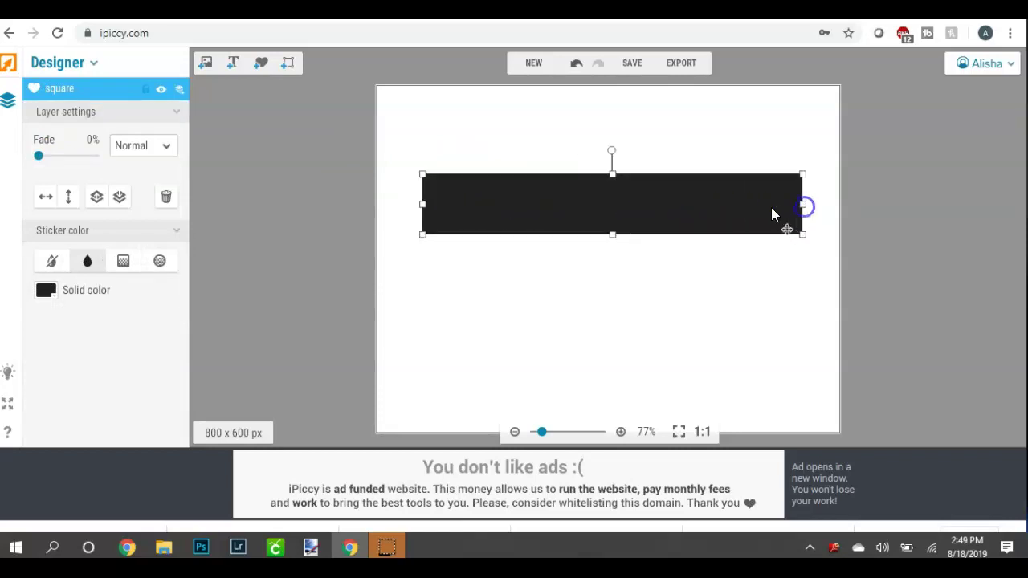
{"action": "left_click_drag", "start_coordinate": [671, 215], "coordinate": [659, 216]}
{"action": "left_click_drag", "start_coordinate": [602, 236], "coordinate": [601, 254]}
{"action": "left_click", "coordinate": [603, 298]}
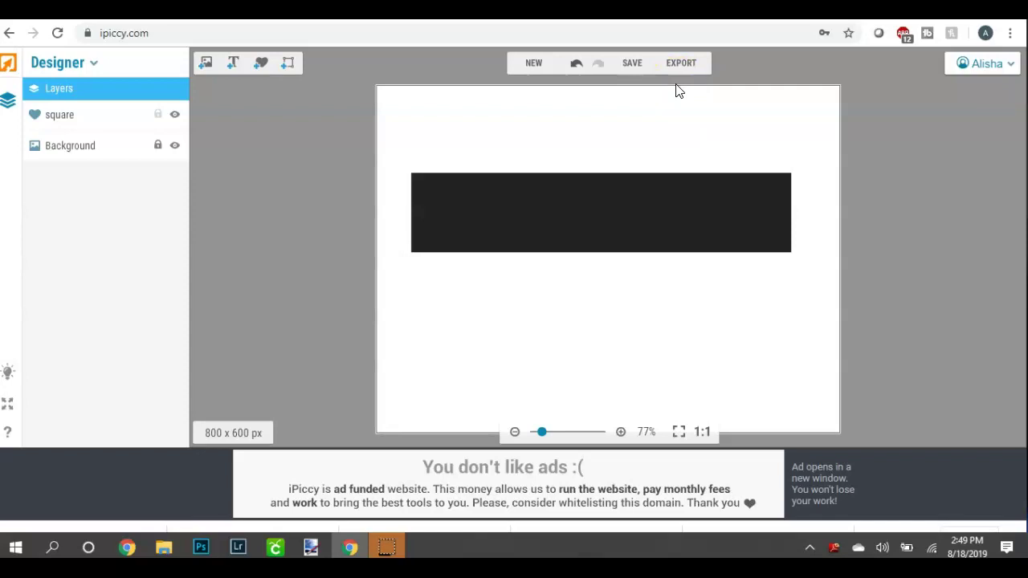
Step: Switch to the Pixabay page and examine the transparent torn paper illustration and its licence terms
{"action": "key", "text": "alt+Tab"}
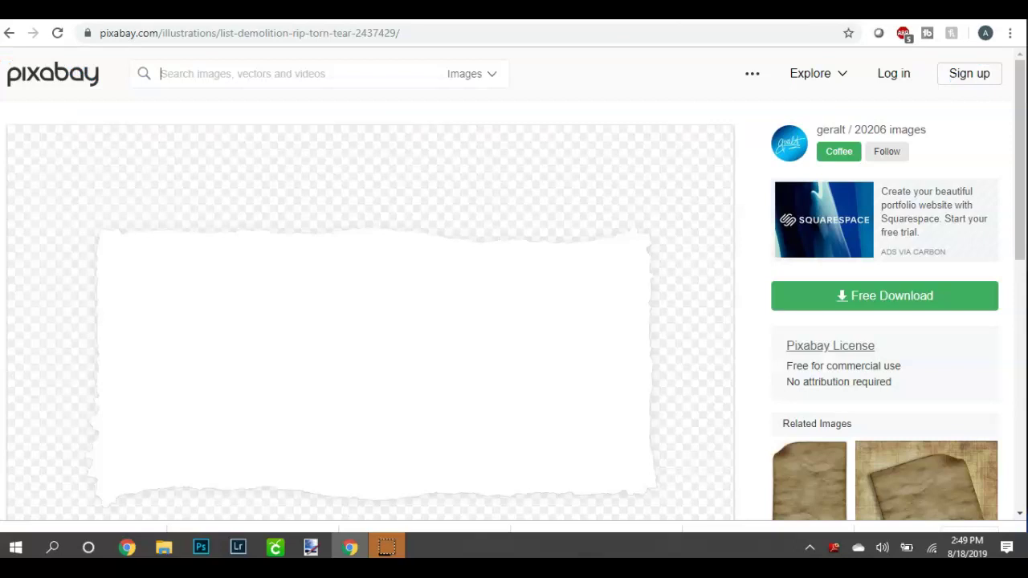
{"action": "left_click", "coordinate": [459, 200]}
{"action": "scroll", "coordinate": [458, 200], "scroll_direction": "down", "scroll_amount": 1}
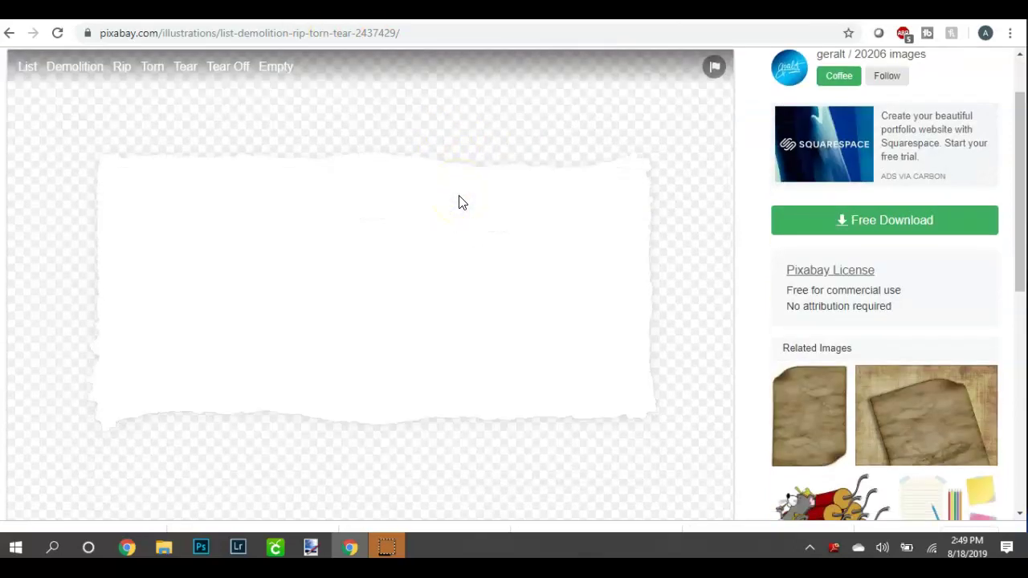
{"action": "scroll", "coordinate": [459, 202], "scroll_direction": "up", "scroll_amount": 1}
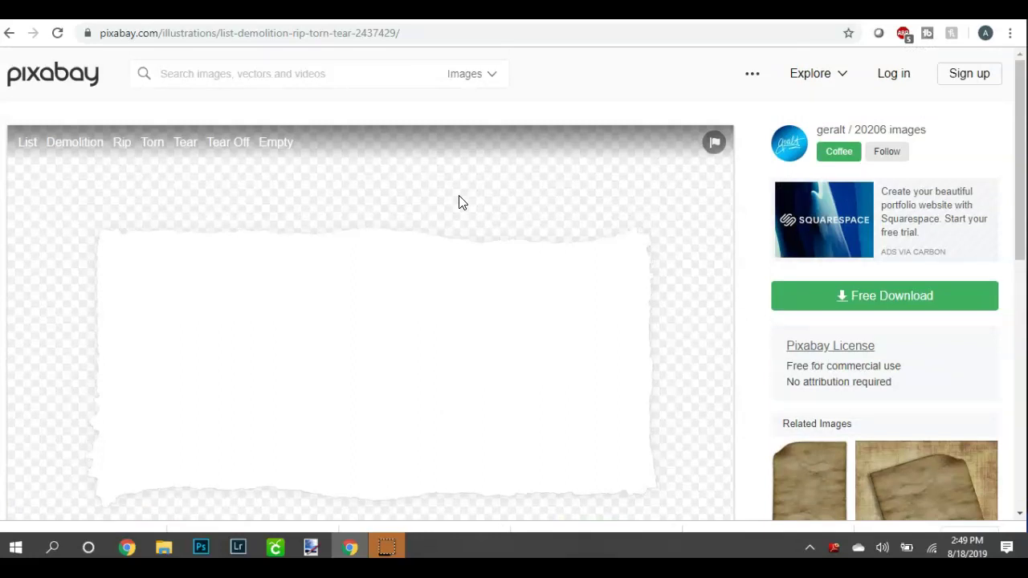
{"action": "scroll", "coordinate": [459, 202], "scroll_direction": "down", "scroll_amount": 2}
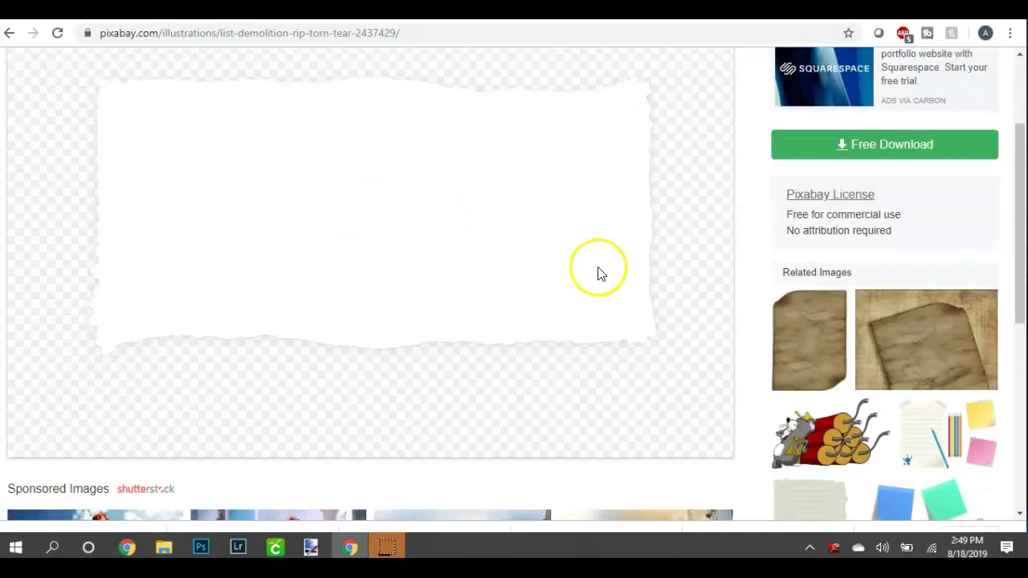
{"action": "scroll", "coordinate": [434, 248], "scroll_direction": "up", "scroll_amount": 2}
{"action": "scroll", "coordinate": [436, 245], "scroll_direction": "down", "scroll_amount": 1}
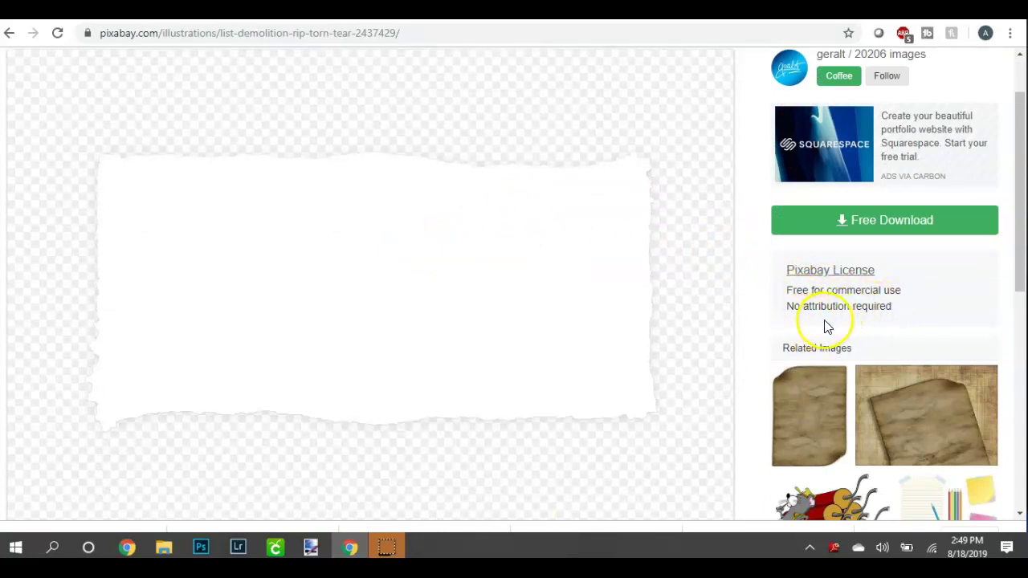
{"action": "scroll", "coordinate": [539, 281], "scroll_direction": "up", "scroll_amount": 1}
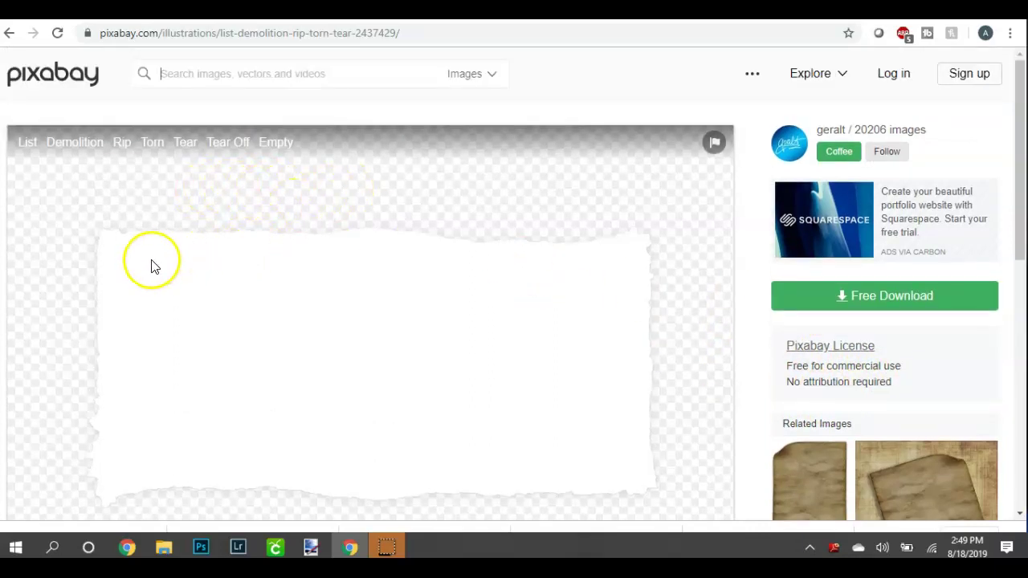
{"action": "scroll", "coordinate": [671, 277], "scroll_direction": "down", "scroll_amount": 1}
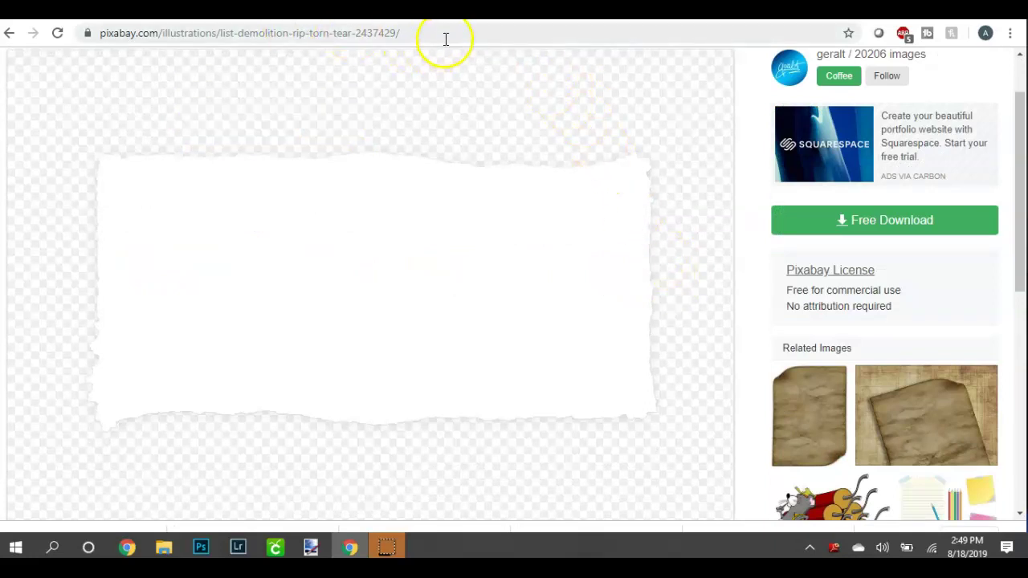
{"action": "left_click", "coordinate": [434, 8]}
Step: Nudge the black bar into place, then add the torn paper image and turn it upright over the bar's left end
{"action": "left_click_drag", "start_coordinate": [560, 202], "coordinate": [568, 207]}
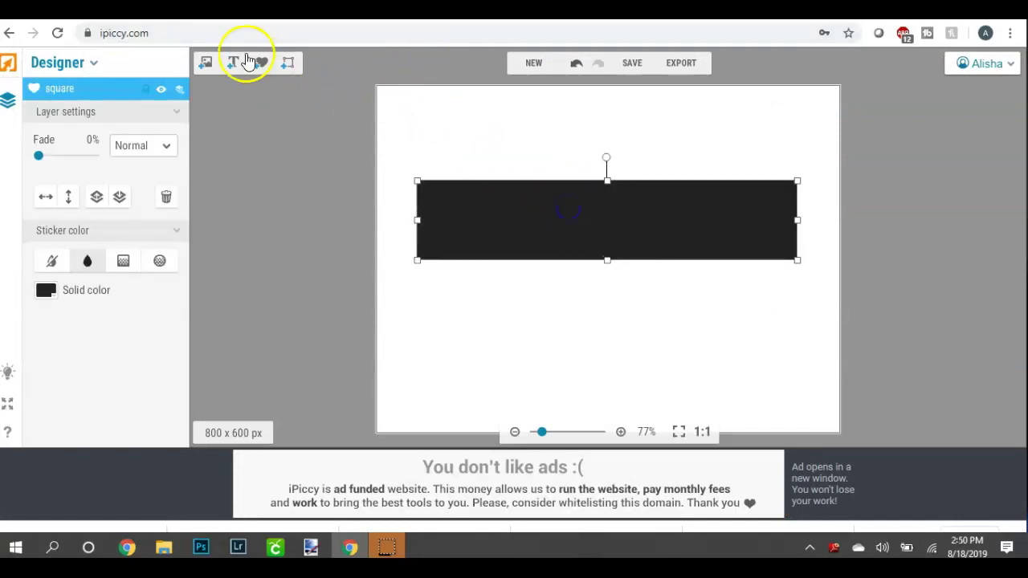
{"action": "left_click", "coordinate": [204, 63]}
{"action": "left_click", "coordinate": [63, 175]}
{"action": "left_click_drag", "start_coordinate": [63, 175], "coordinate": [427, 201]}
{"action": "left_click_drag", "start_coordinate": [430, 133], "coordinate": [310, 145]}
{"action": "left_click_drag", "start_coordinate": [452, 172], "coordinate": [425, 191]}
Step: Fine-tune the torn paper's tilt and position so its ragged edge slants across the left end of the black bar
{"action": "left_click_drag", "start_coordinate": [351, 183], "coordinate": [343, 198]}
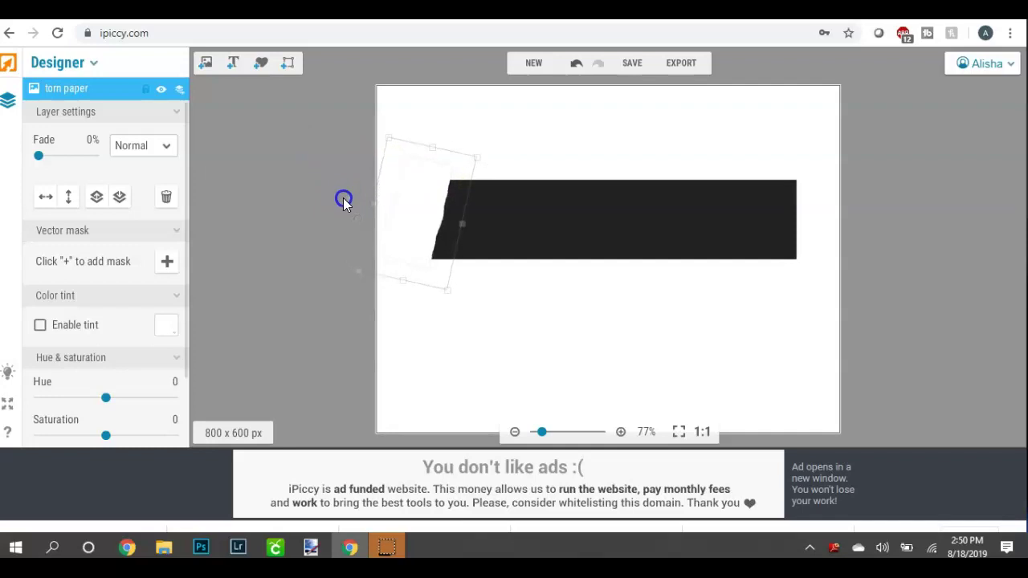
{"action": "mouse_move", "coordinate": [409, 184]}
{"action": "left_mouse_down"}
{"action": "mouse_move", "coordinate": [395, 192]}
{"action": "mouse_move", "coordinate": [404, 194]}
{"action": "left_mouse_up"}
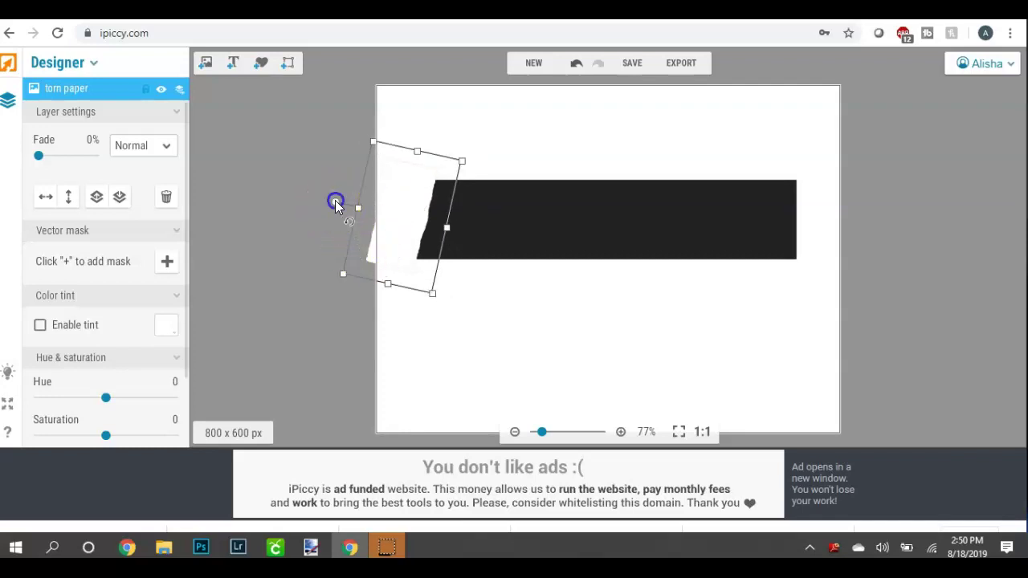
{"action": "left_click", "coordinate": [467, 281]}
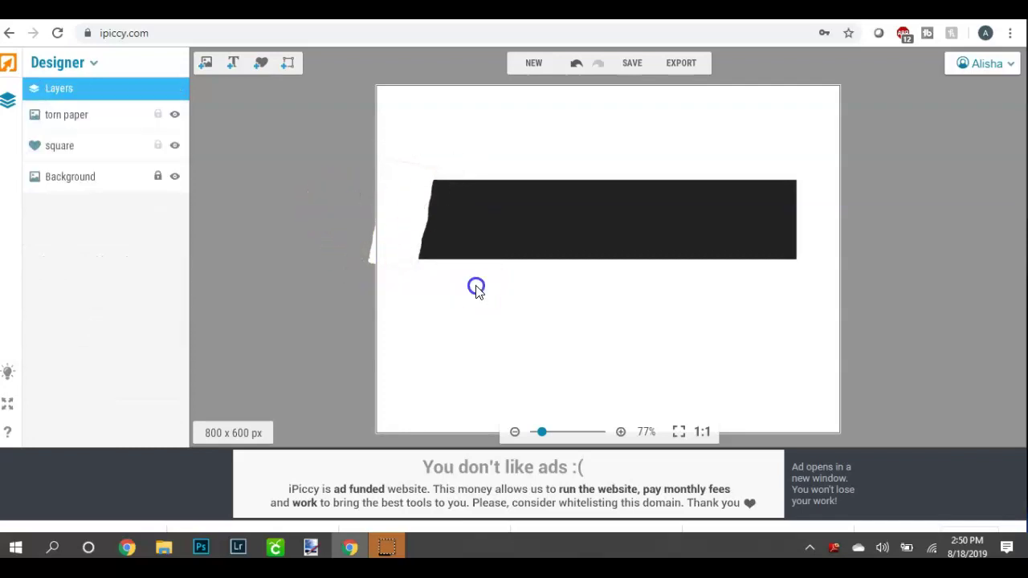
{"action": "left_click", "coordinate": [432, 253]}
{"action": "left_click", "coordinate": [333, 206]}
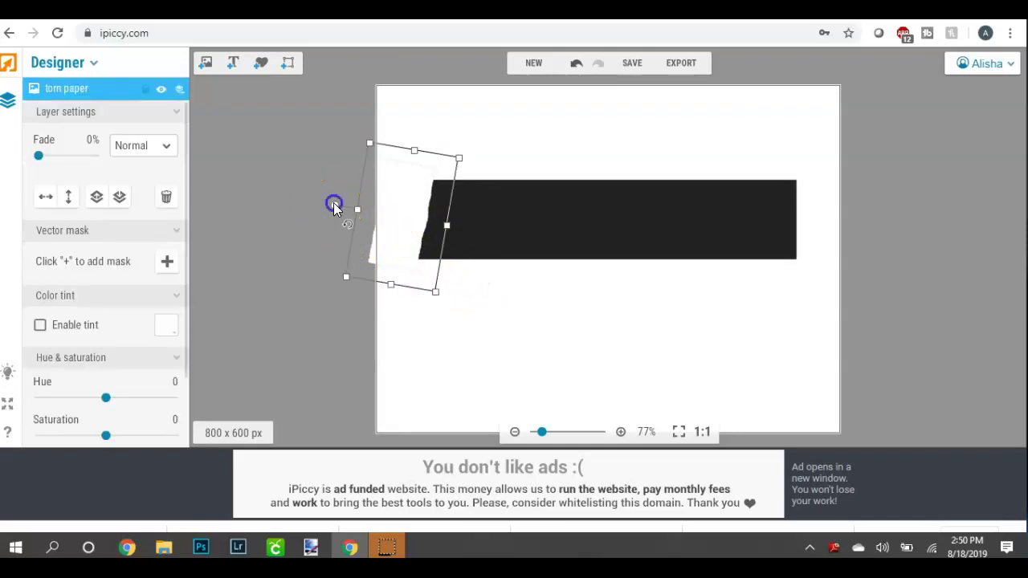
{"action": "left_click", "coordinate": [534, 291]}
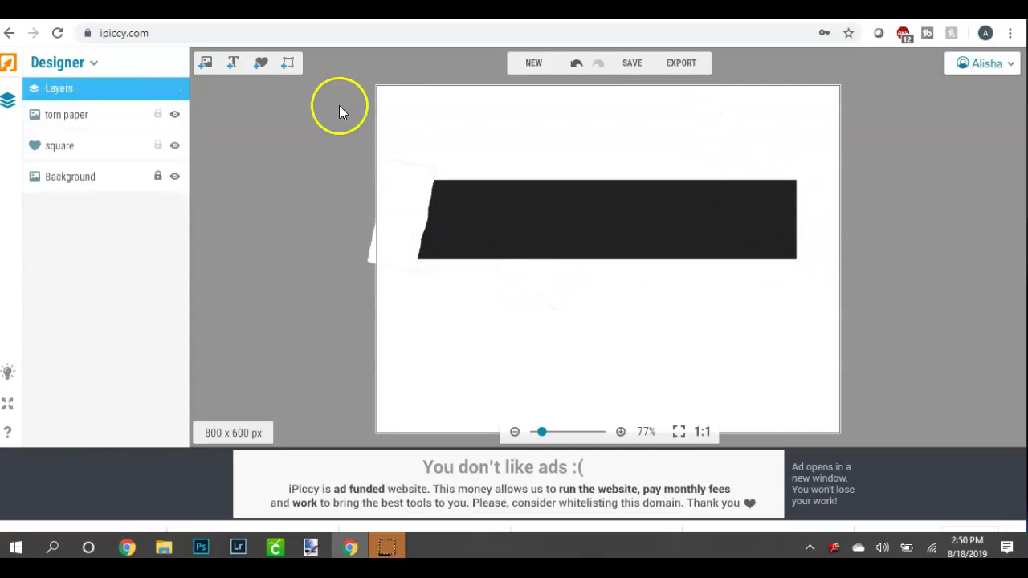
Step: Add a second torn paper image and rotate it over the right end of the black bar to give it a ragged edge
{"action": "left_click", "coordinate": [206, 62]}
{"action": "left_click", "coordinate": [65, 166]}
{"action": "left_click_drag", "start_coordinate": [65, 166], "coordinate": [680, 278]}
{"action": "left_click_drag", "start_coordinate": [679, 211], "coordinate": [799, 217]}
{"action": "left_click_drag", "start_coordinate": [735, 225], "coordinate": [737, 205]}
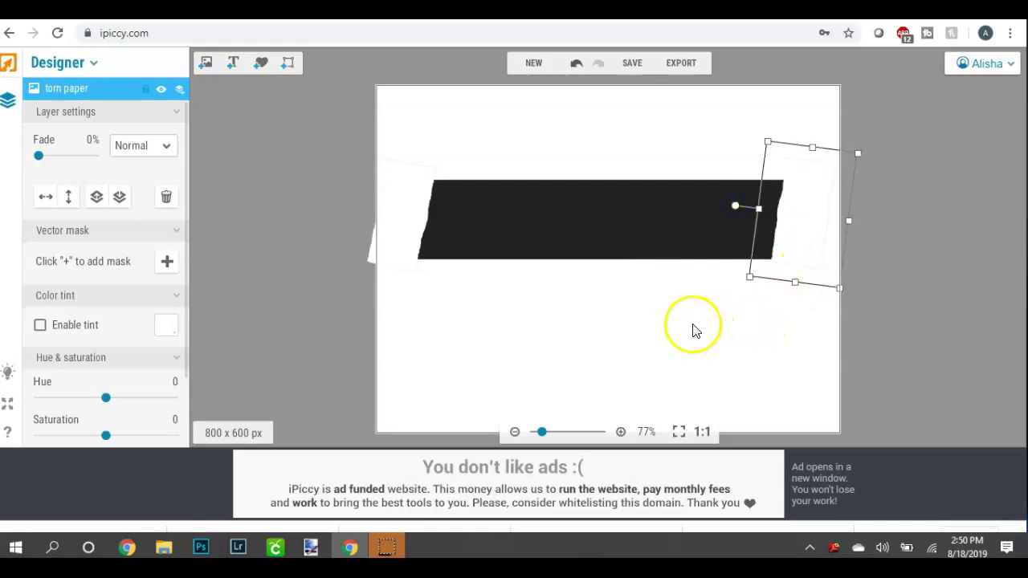
{"action": "left_click_drag", "start_coordinate": [737, 209], "coordinate": [875, 220]}
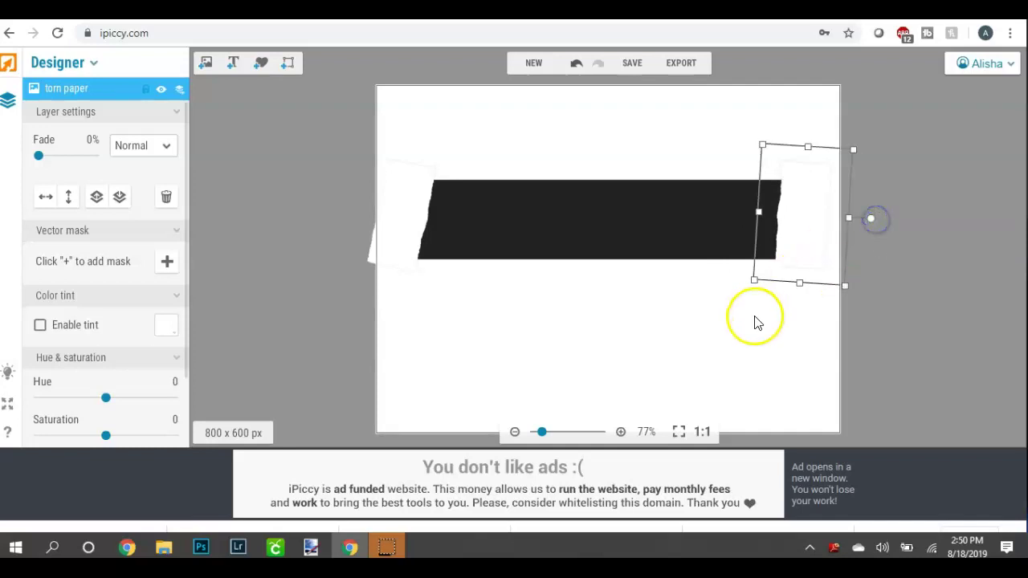
{"action": "left_click", "coordinate": [755, 317]}
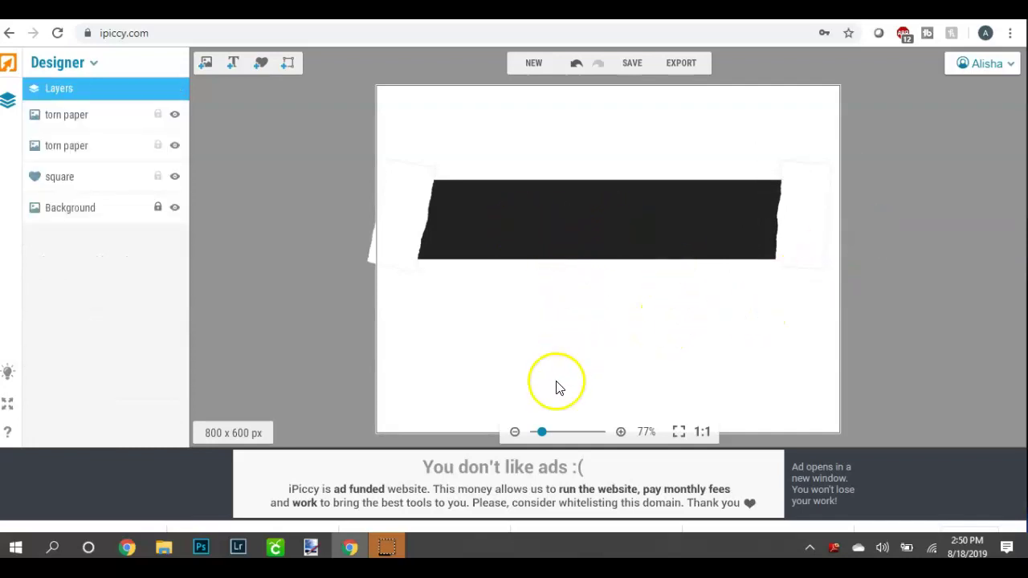
Step: Check the bar's torn edges up close and export the design to the photo editor
{"action": "left_click", "coordinate": [548, 434]}
{"action": "left_click_drag", "start_coordinate": [547, 433], "coordinate": [550, 435]}
{"action": "left_click_drag", "start_coordinate": [398, 354], "coordinate": [483, 351]}
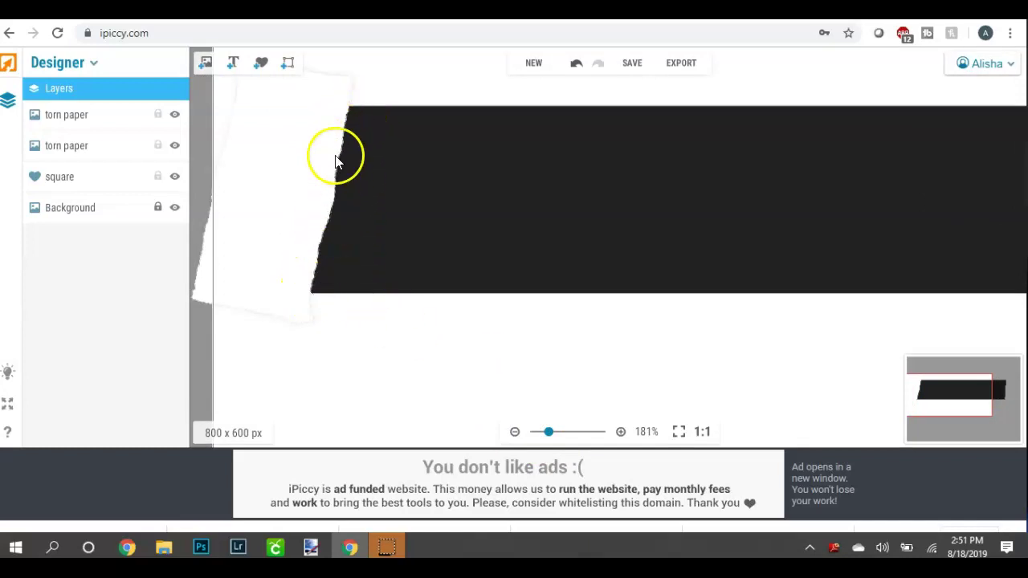
{"action": "left_click_drag", "start_coordinate": [550, 435], "coordinate": [542, 435]}
{"action": "left_click", "coordinate": [570, 357]}
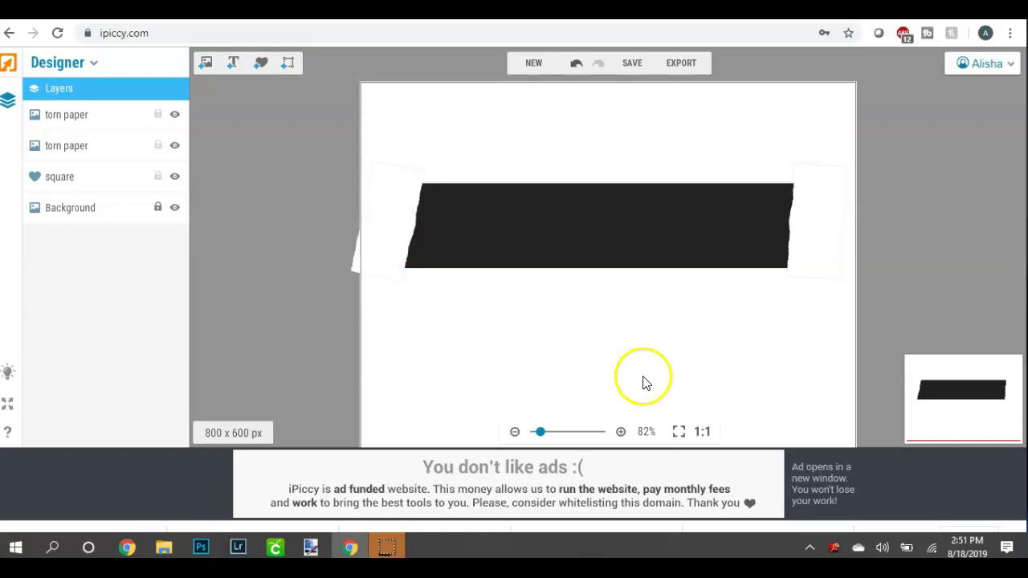
{"action": "left_click", "coordinate": [687, 67]}
{"action": "left_click", "coordinate": [590, 294]}
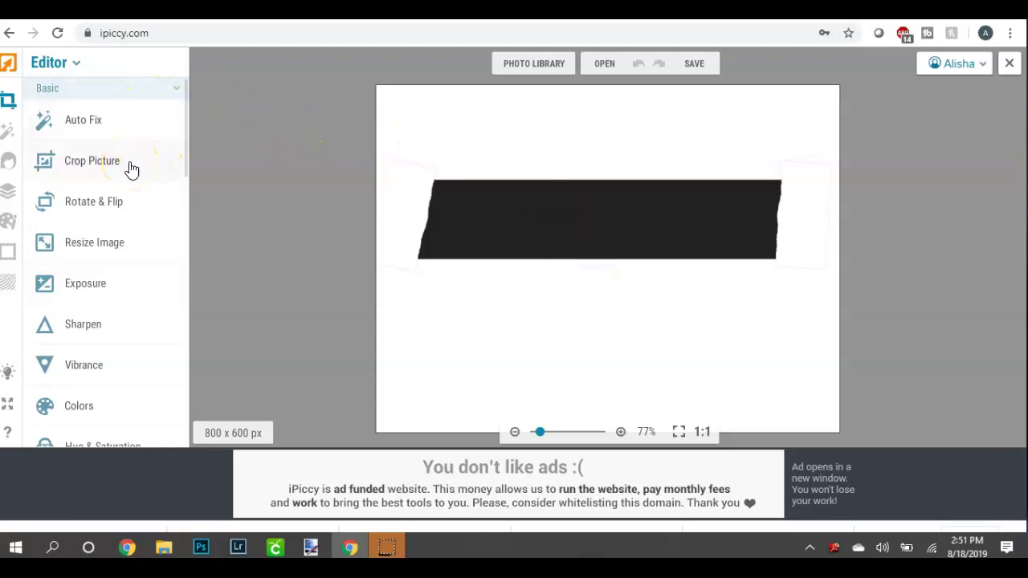
Step: Frame the black bar with a crop area of about 706 x 266 px using Crop Picture without constraints
{"action": "left_click", "coordinate": [131, 167]}
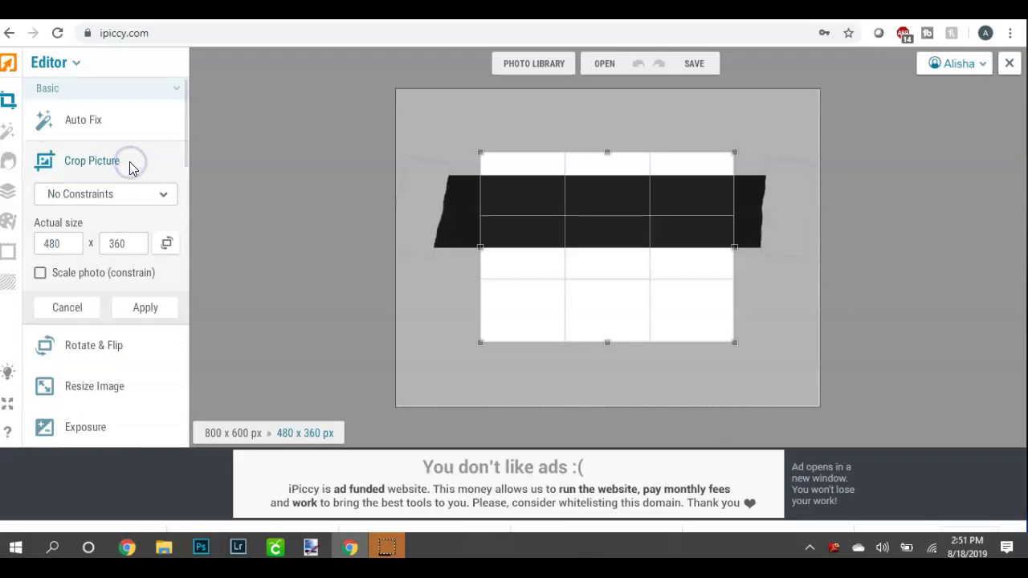
{"action": "left_click_drag", "start_coordinate": [543, 216], "coordinate": [479, 188]}
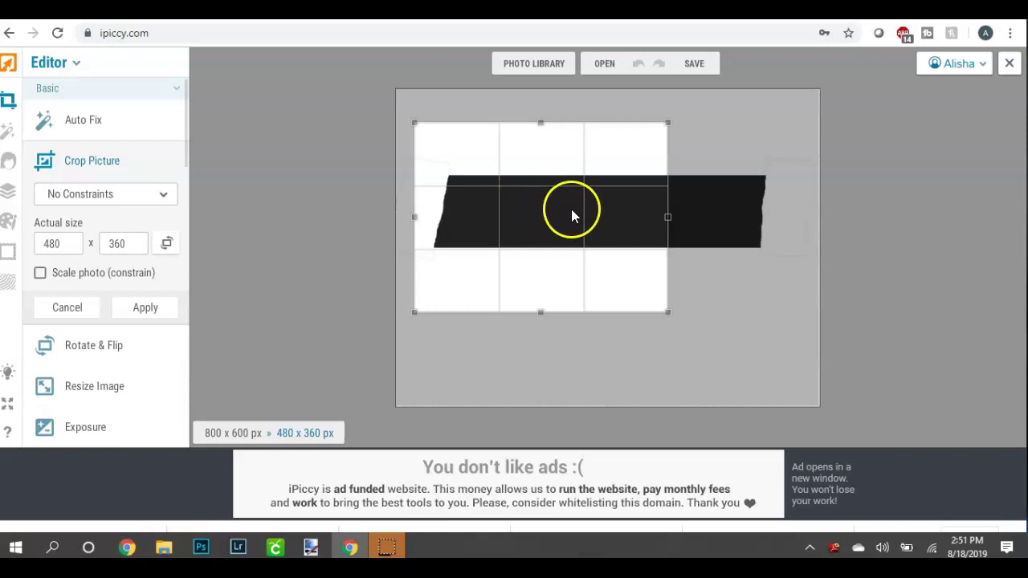
{"action": "left_click_drag", "start_coordinate": [667, 213], "coordinate": [789, 214]}
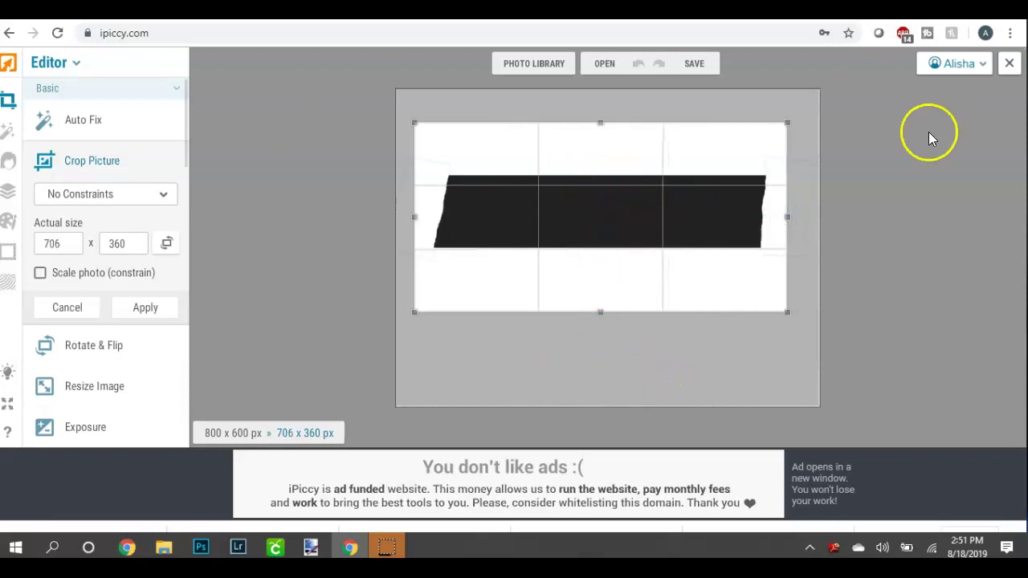
{"action": "left_click_drag", "start_coordinate": [600, 313], "coordinate": [601, 285]}
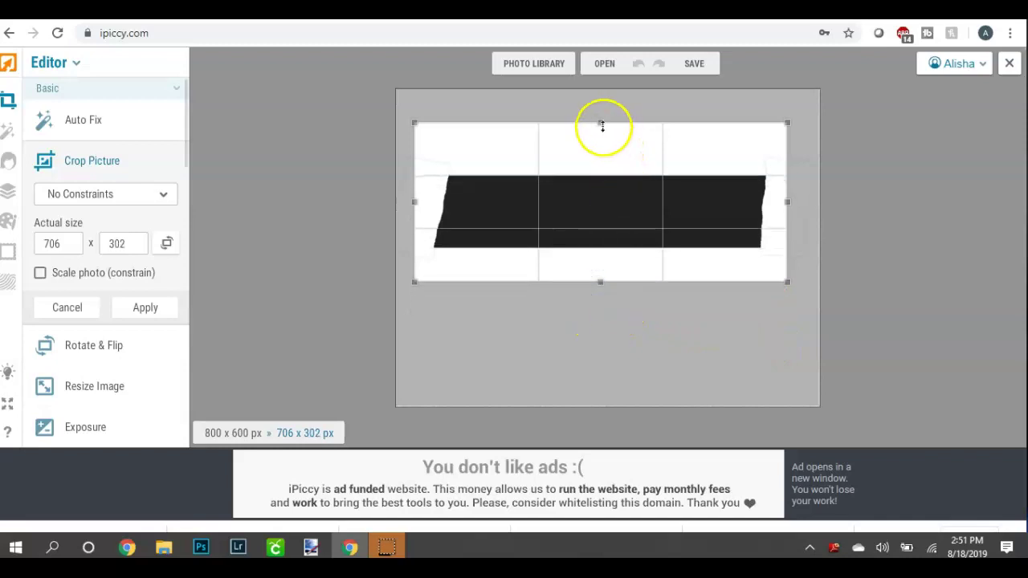
{"action": "left_click_drag", "start_coordinate": [603, 125], "coordinate": [603, 146]}
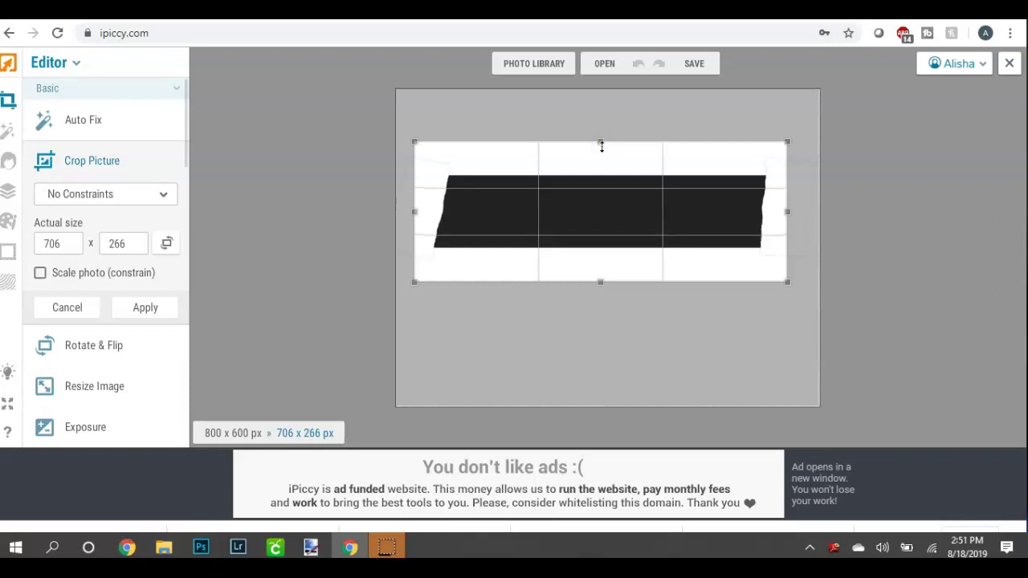
Step: Apply the crop around the black bar and bring up the image saving options
{"action": "left_click", "coordinate": [696, 66]}
{"action": "left_click", "coordinate": [689, 93]}
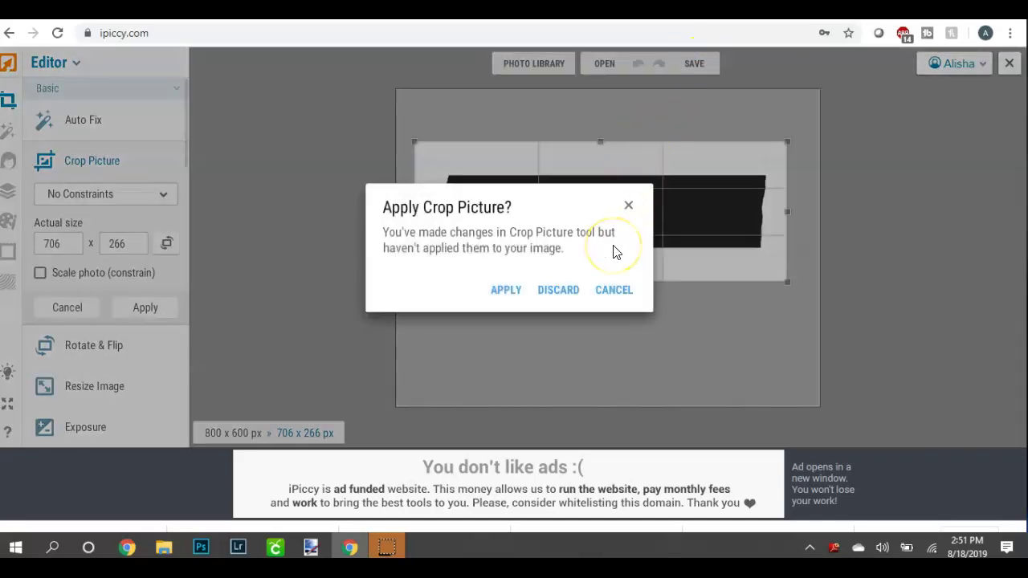
{"action": "left_click", "coordinate": [508, 291]}
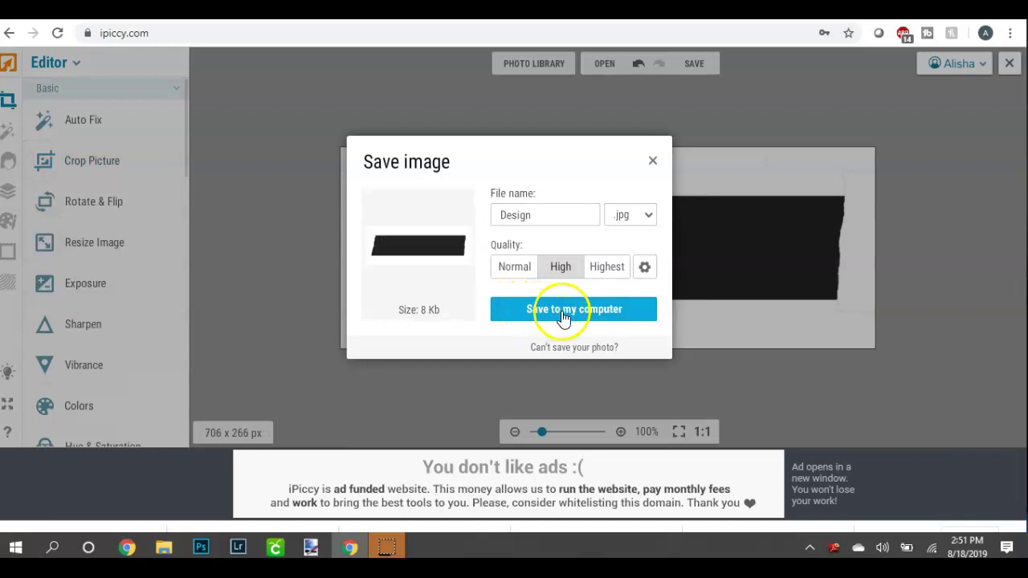
Step: Save the cropped image to the Desktop as troenp.jpg in Highest quality and close the photo
{"action": "left_click", "coordinate": [604, 268]}
{"action": "left_click_drag", "start_coordinate": [555, 213], "coordinate": [455, 210]}
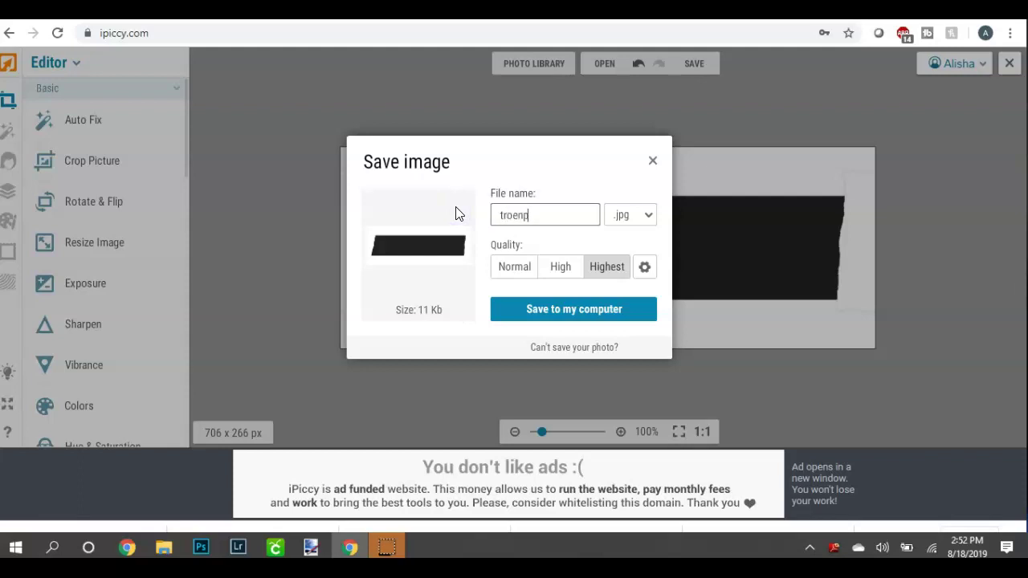
{"action": "left_click", "coordinate": [572, 309]}
{"action": "left_click", "coordinate": [71, 191]}
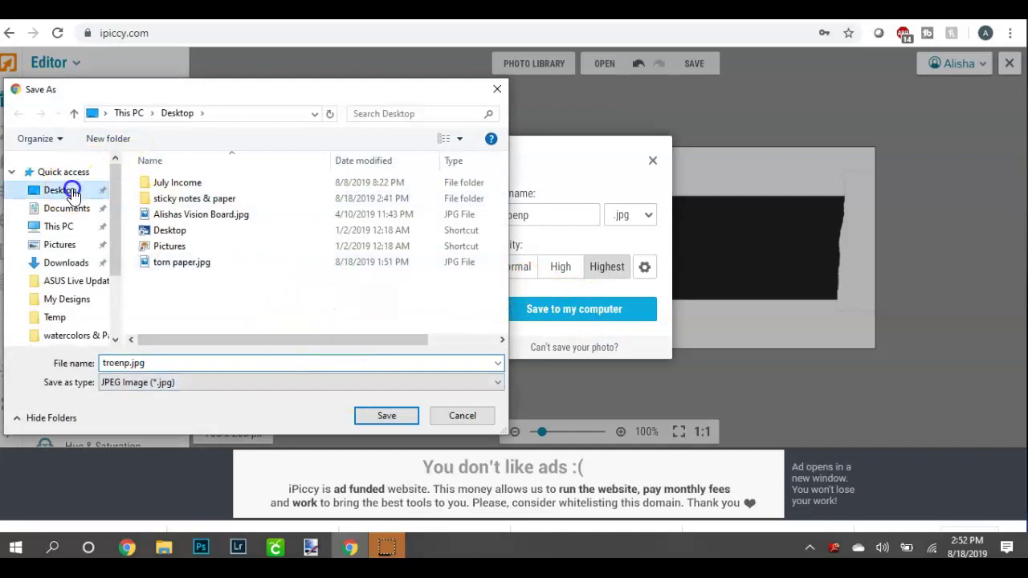
{"action": "left_click", "coordinate": [389, 416]}
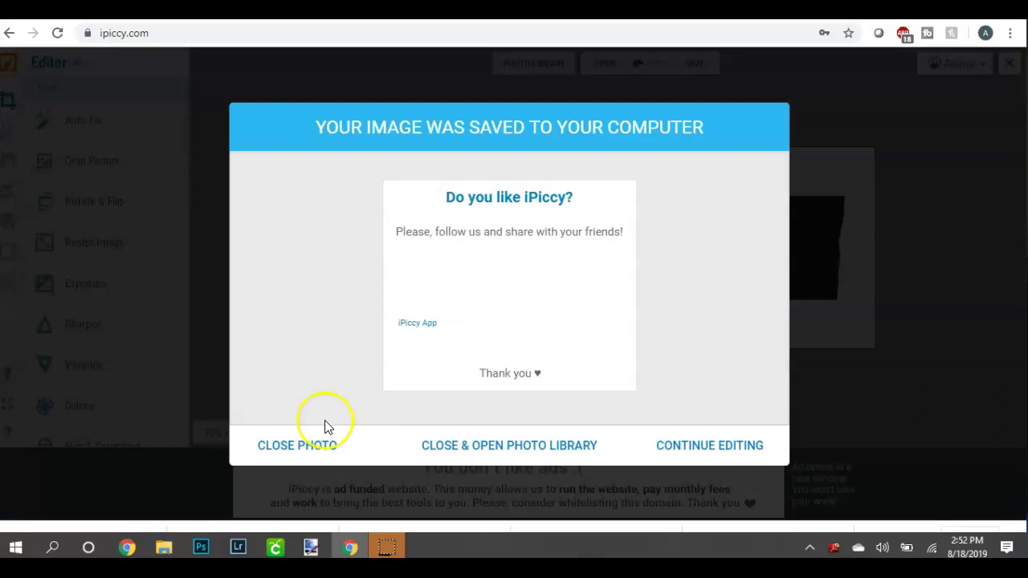
{"action": "left_click", "coordinate": [308, 445]}
{"action": "left_click", "coordinate": [295, 445]}
Step: Switch to LunaPic and load troenp.jpg from the Desktop into the Transparent Background tool
{"action": "left_click", "coordinate": [772, 10]}
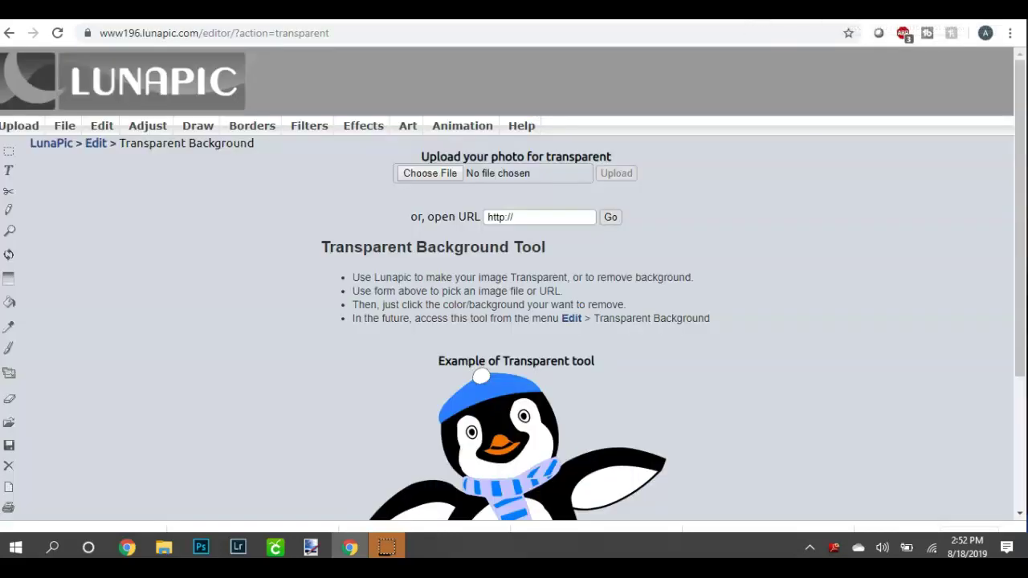
{"action": "left_click", "coordinate": [429, 175]}
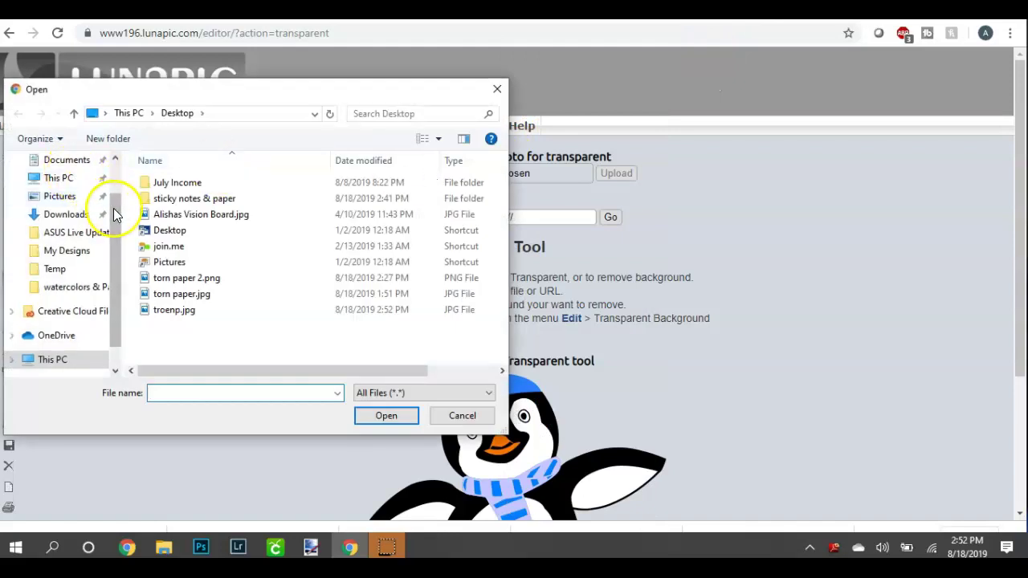
{"action": "left_click", "coordinate": [115, 158]}
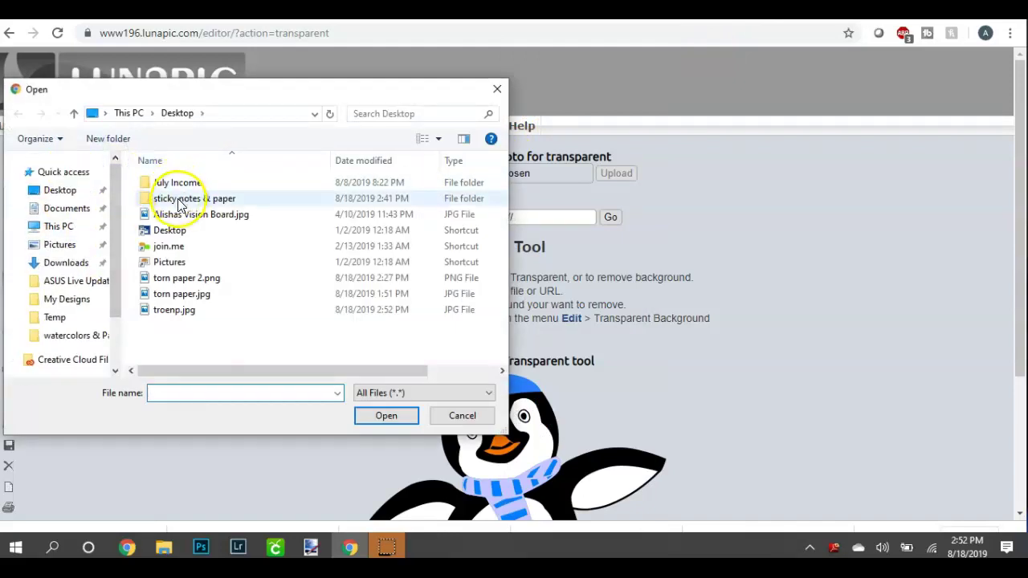
{"action": "left_click", "coordinate": [173, 310]}
{"action": "left_click", "coordinate": [386, 416]}
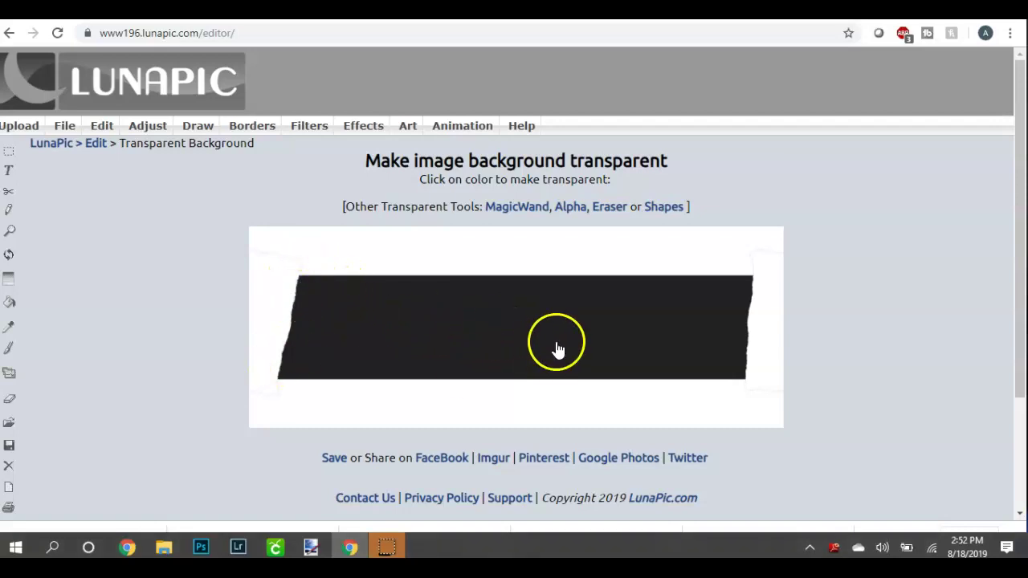
Step: Make the white background around the black strip transparent and apply the change in Transparent Area mode
{"action": "left_click", "coordinate": [509, 250]}
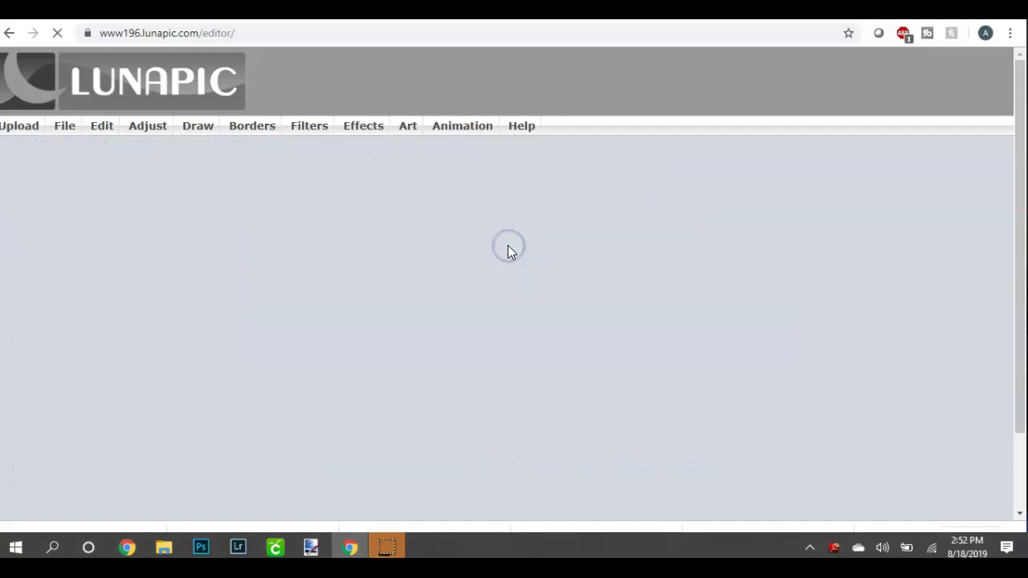
{"action": "scroll", "coordinate": [344, 284], "scroll_direction": "down", "scroll_amount": 2}
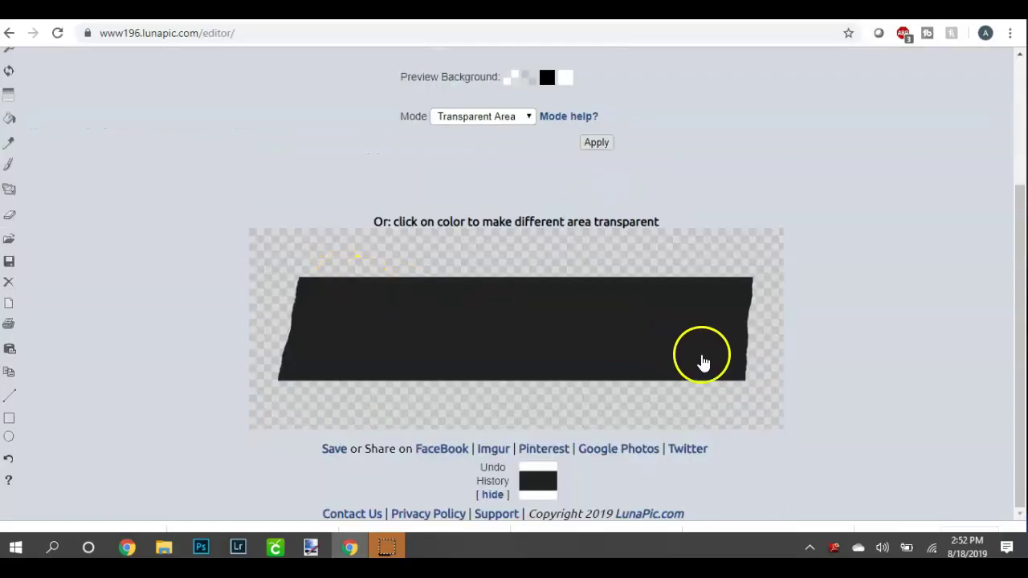
{"action": "left_click", "coordinate": [597, 143]}
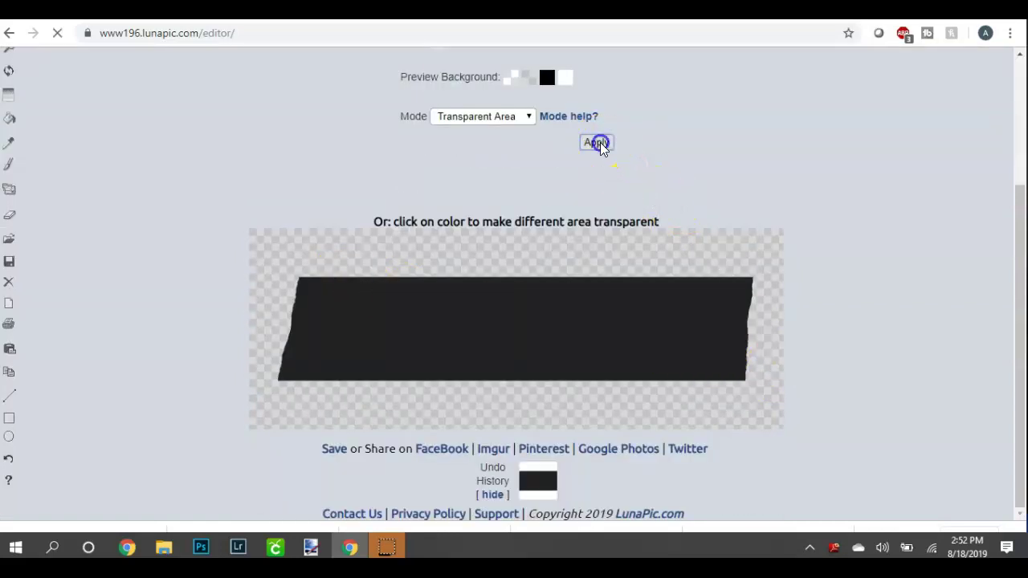
{"action": "scroll", "coordinate": [736, 283], "scroll_direction": "down", "scroll_amount": 2}
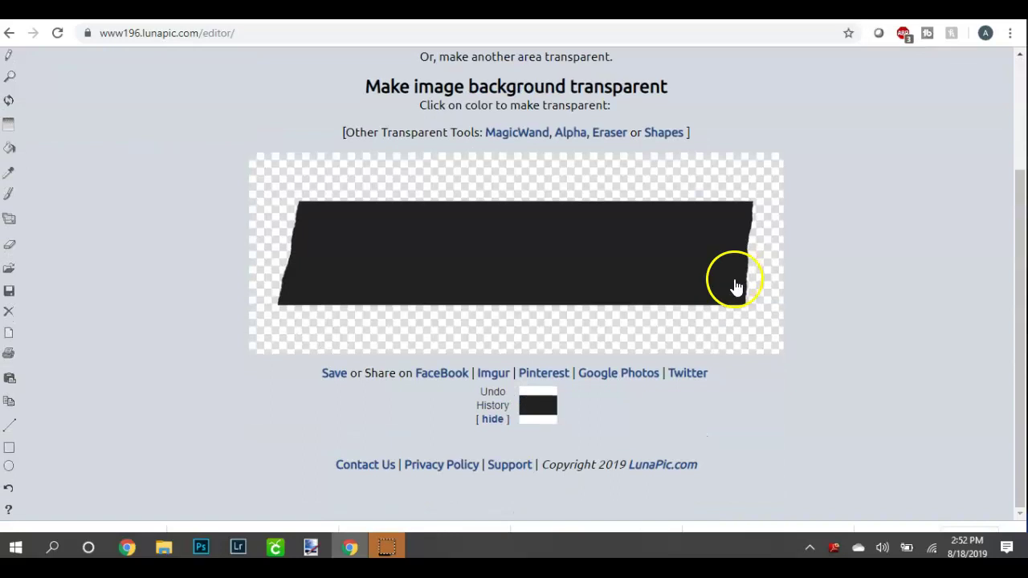
Step: Save the transparent strip as a PNG and open the downloaded file
{"action": "scroll", "coordinate": [557, 314], "scroll_direction": "up", "scroll_amount": 2}
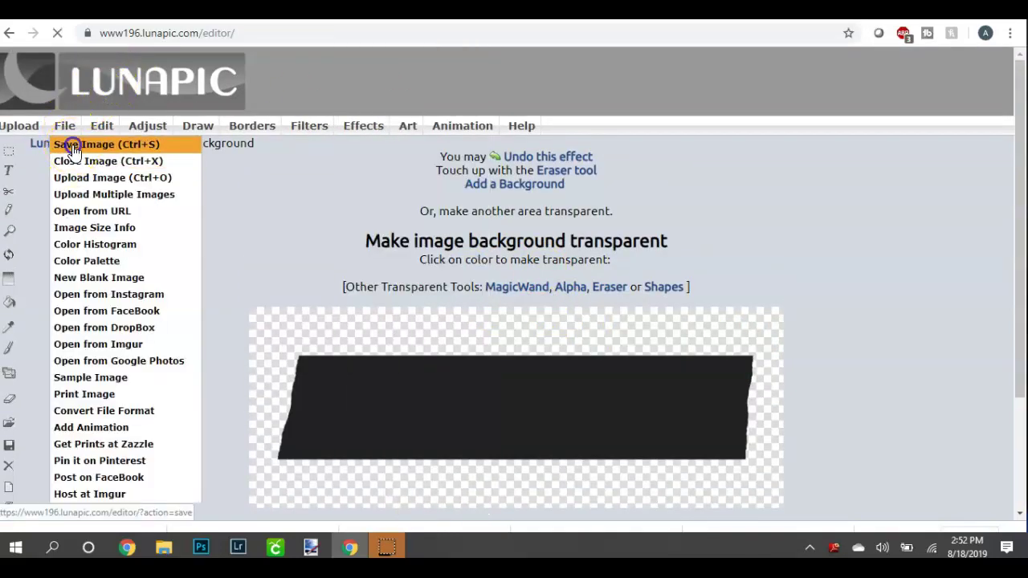
{"action": "left_click", "coordinate": [69, 144]}
{"action": "left_click", "coordinate": [487, 201]}
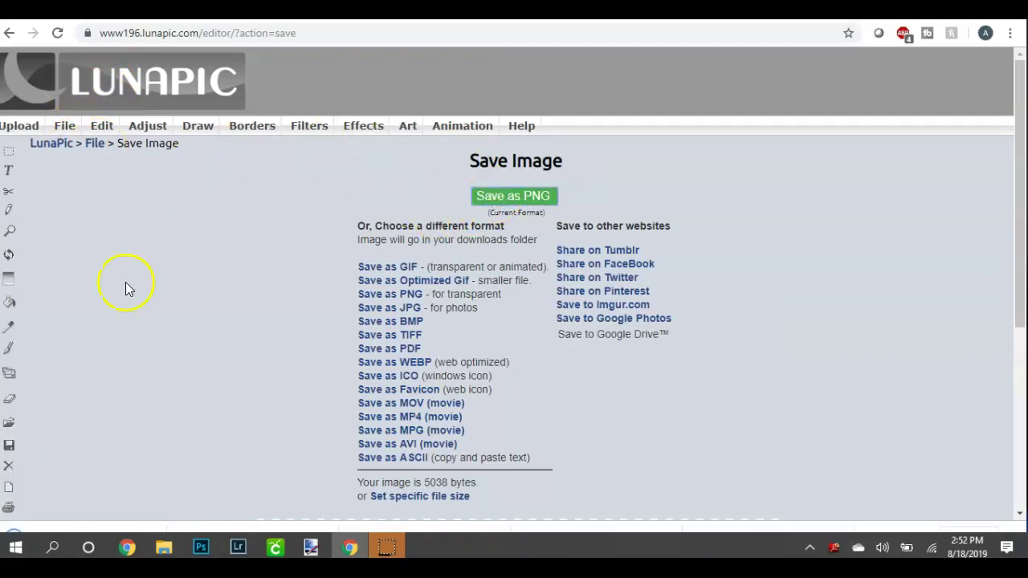
{"action": "left_click", "coordinate": [21, 524]}
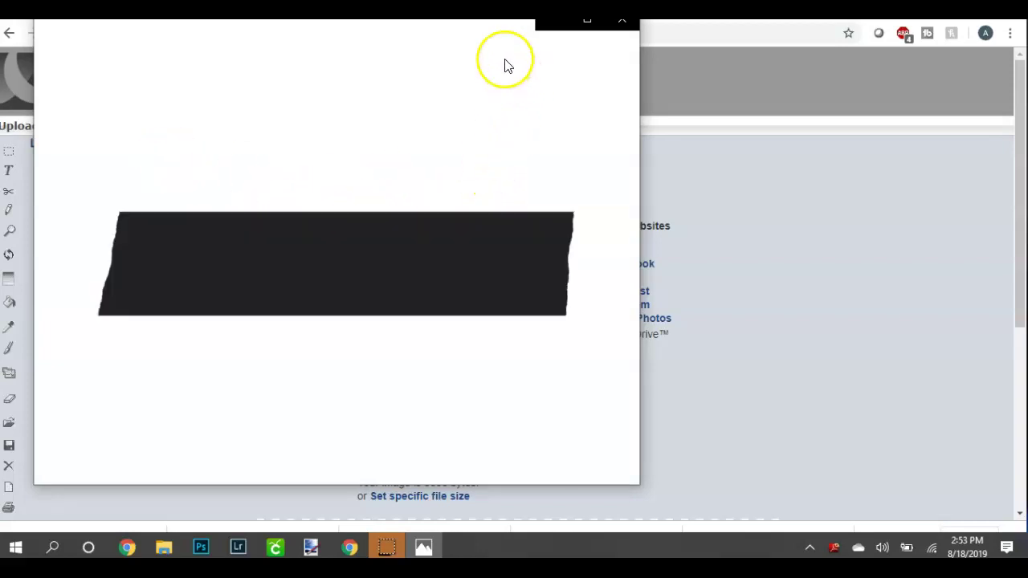
Step: Save a copy of the transparent strip to the Desktop as a PNG named tornp and close the photo viewer
{"action": "left_click", "coordinate": [599, 44]}
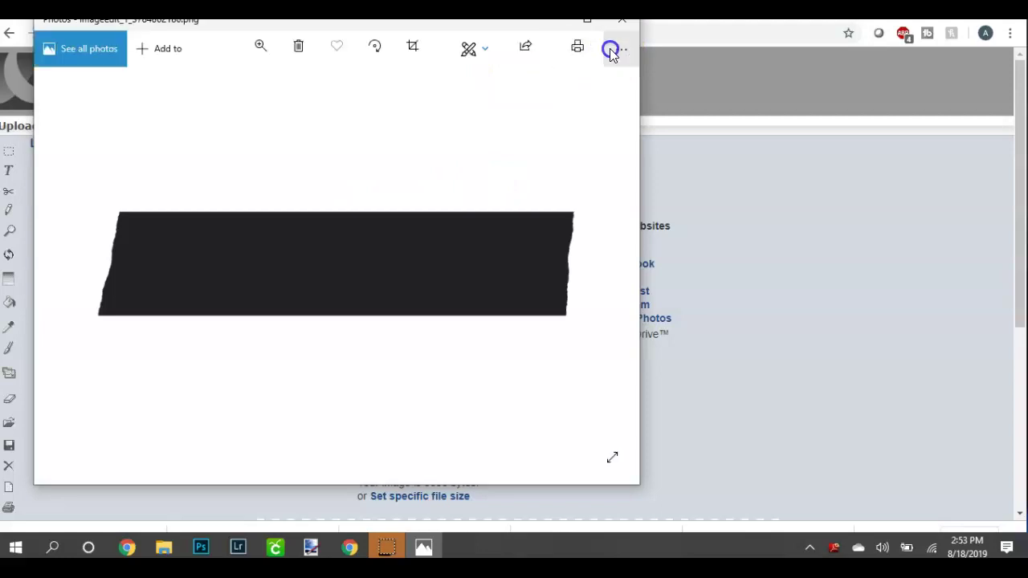
{"action": "left_click", "coordinate": [619, 48]}
{"action": "left_click", "coordinate": [589, 107]}
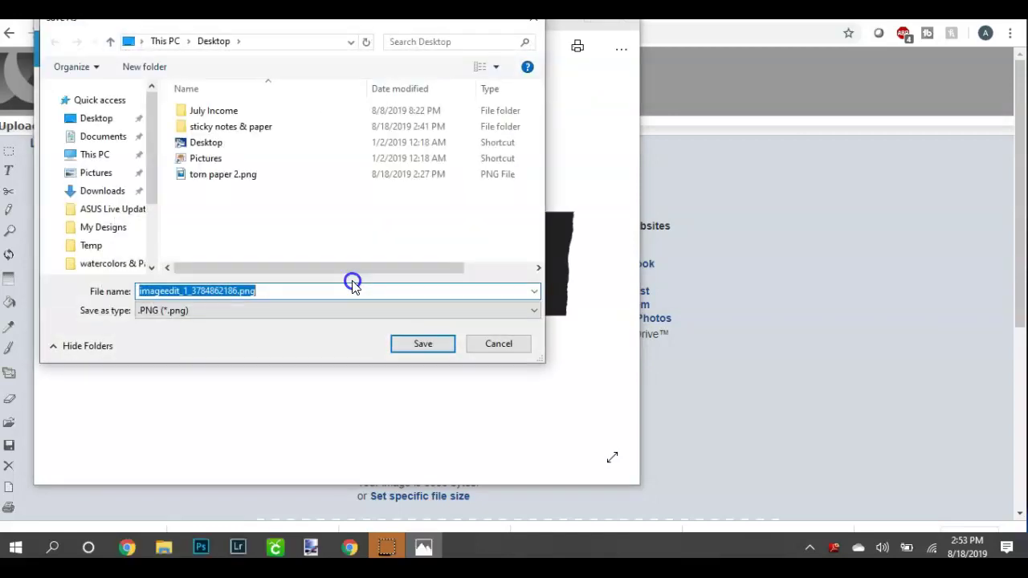
{"action": "key", "text": "BackSpace"}
{"action": "type", "text": "torn"}
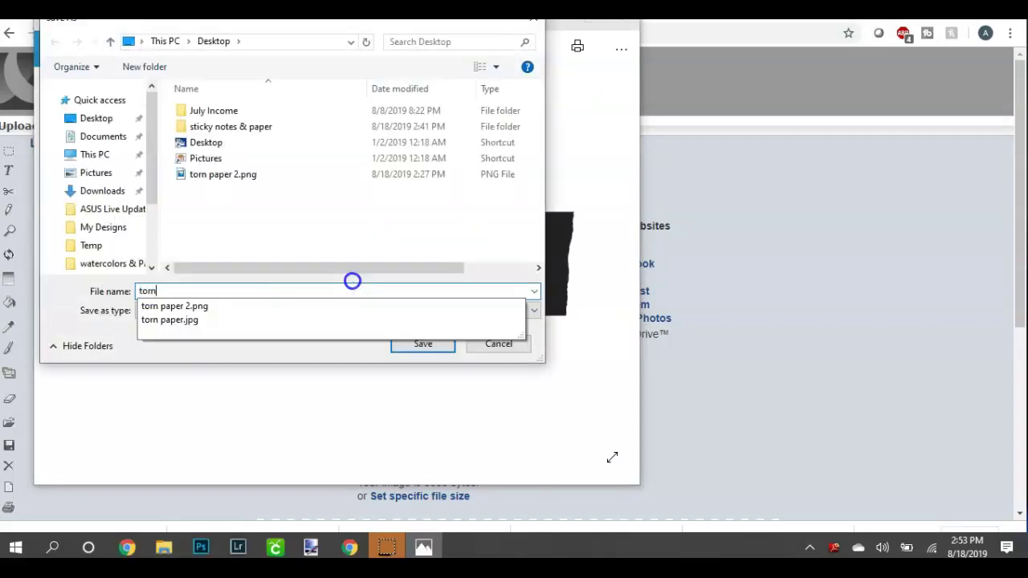
{"action": "type", "text": "p"}
{"action": "left_click", "coordinate": [418, 344]}
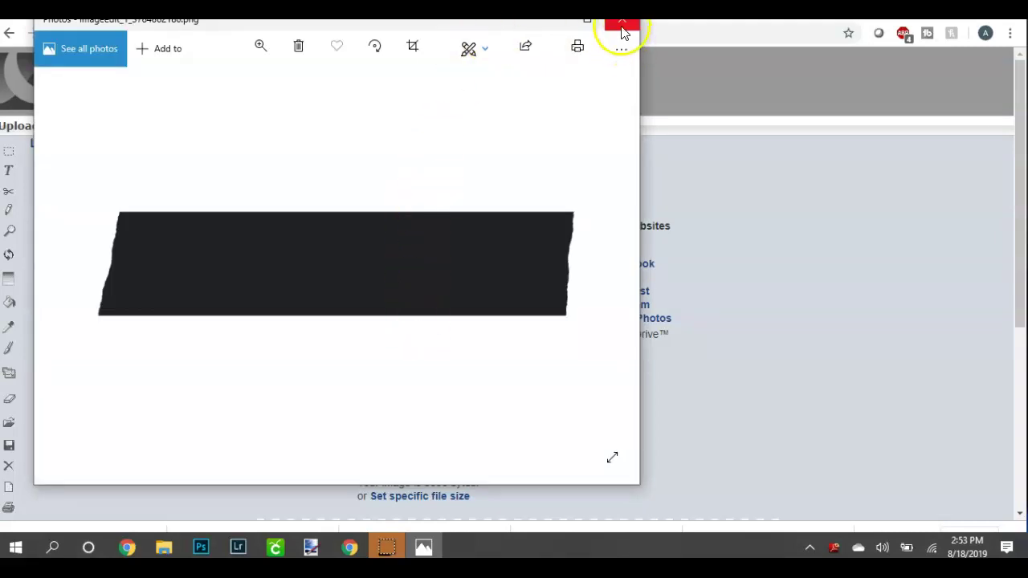
{"action": "left_click", "coordinate": [622, 30]}
Step: Switch back to iPiccy and add the tornp PNG from the Desktop to the photo library
{"action": "mouse_move", "coordinate": [361, 125]}
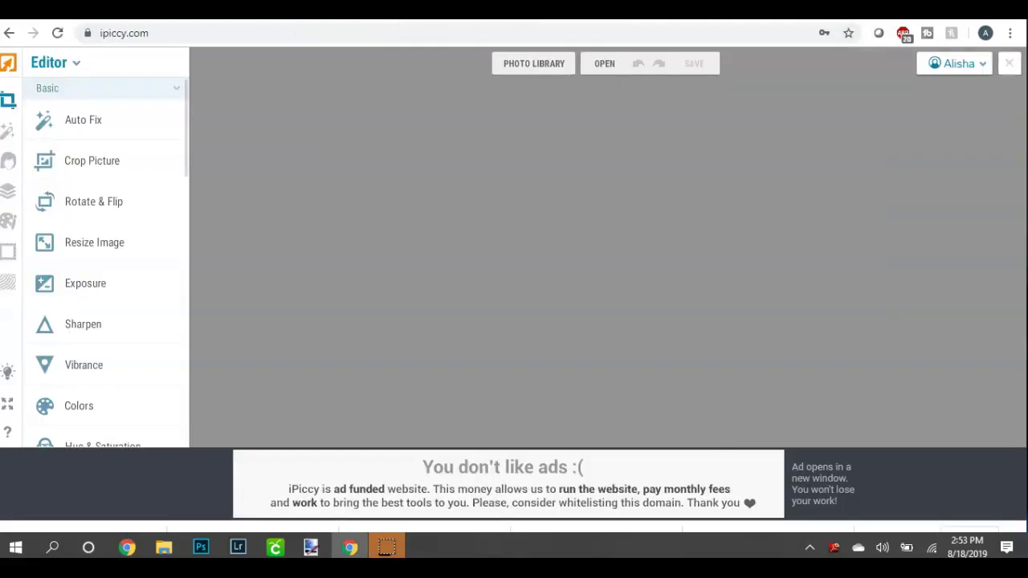
{"action": "left_click", "coordinate": [522, 70]}
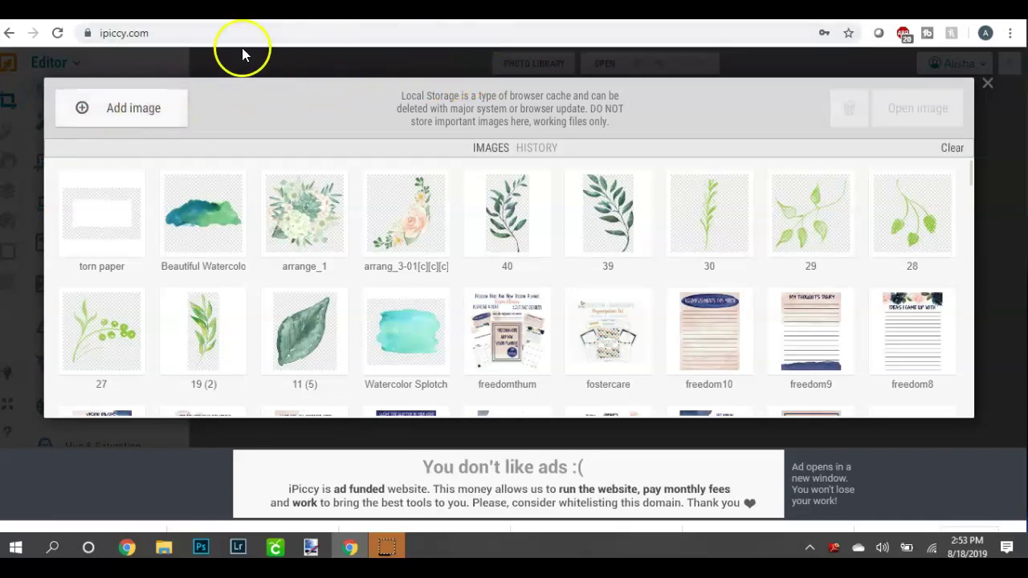
{"action": "left_click", "coordinate": [148, 113]}
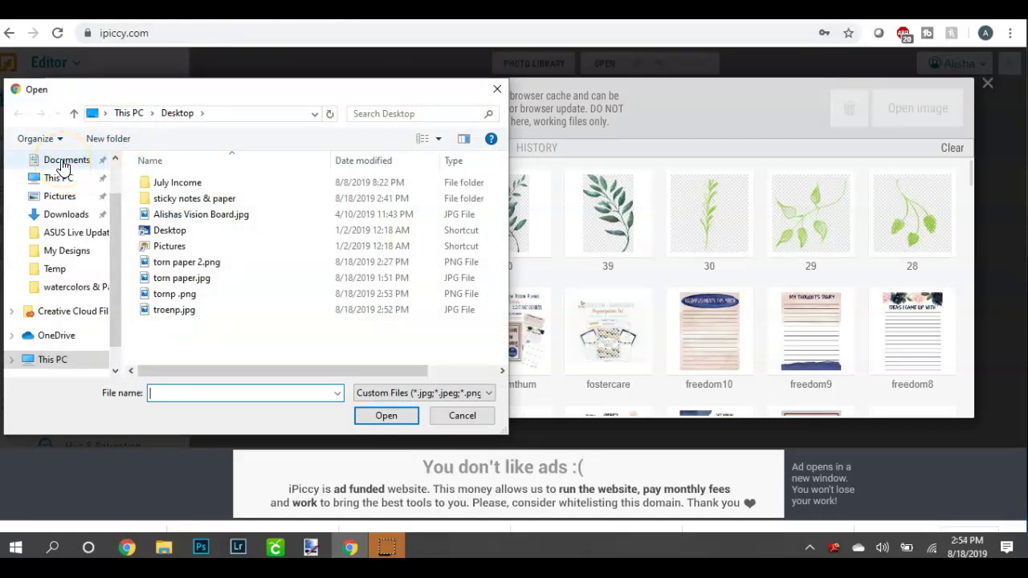
{"action": "double_click", "coordinate": [173, 295]}
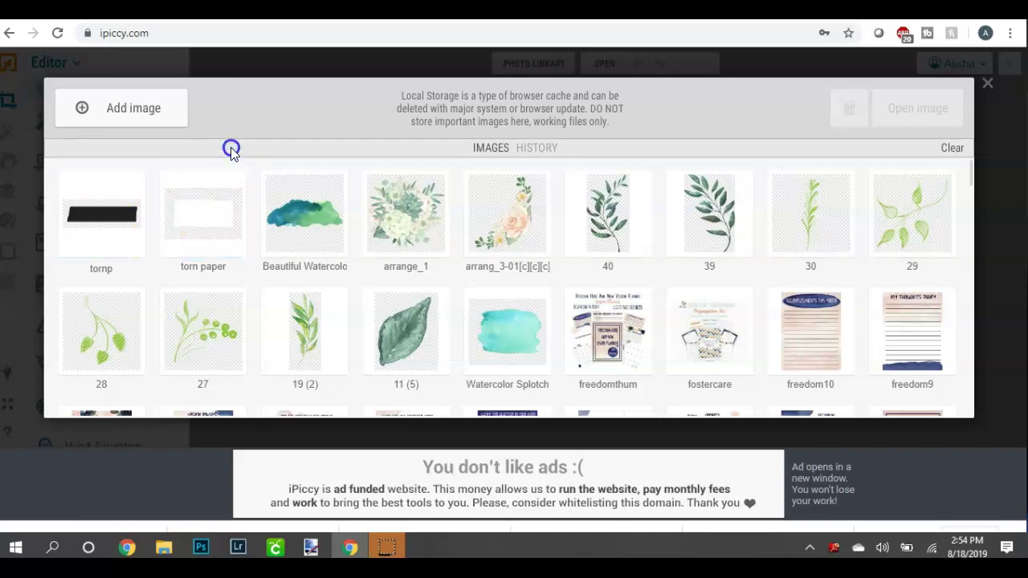
Step: Find the beige old-paper texture (textures-0002) in the photo library and open it in the editor
{"action": "left_click", "coordinate": [987, 85]}
{"action": "left_click", "coordinate": [383, 247]}
{"action": "scroll", "coordinate": [971, 176], "scroll_direction": "down", "scroll_amount": 5}
{"action": "scroll", "coordinate": [971, 175], "scroll_direction": "up", "scroll_amount": 3}
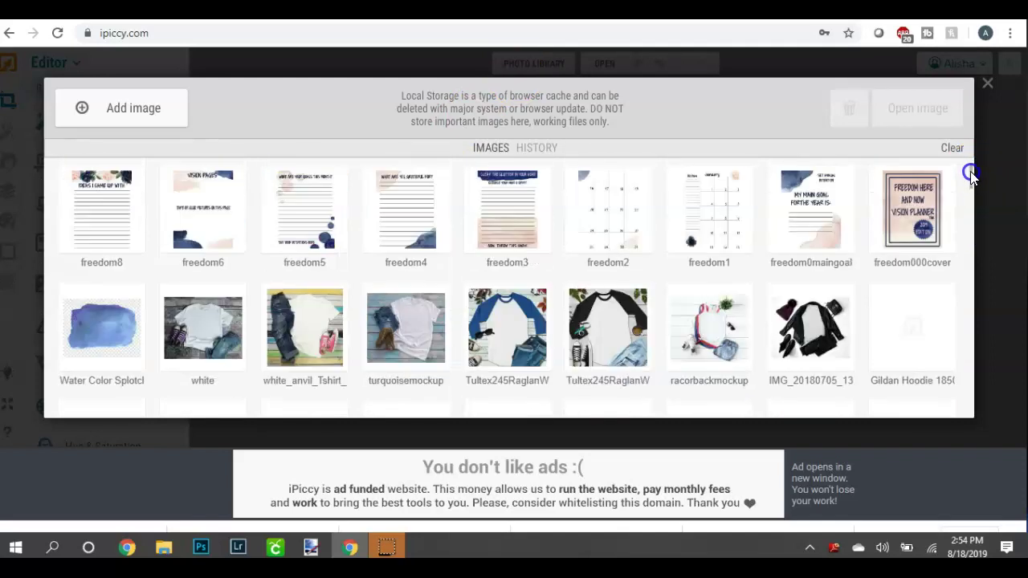
{"action": "scroll", "coordinate": [972, 175], "scroll_direction": "up", "scroll_amount": 1}
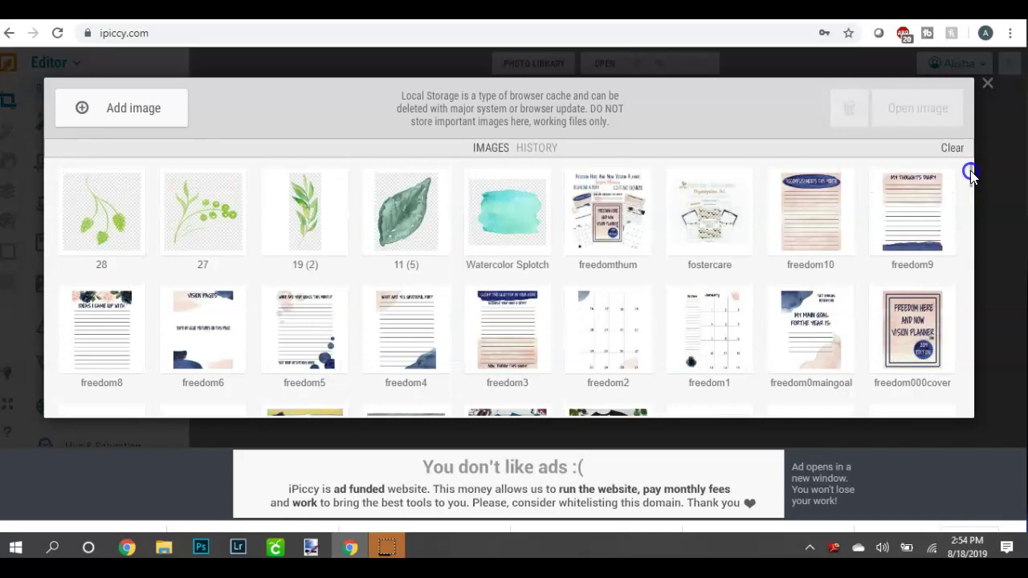
{"action": "scroll", "coordinate": [971, 175], "scroll_direction": "up", "scroll_amount": 1}
{"action": "left_click_drag", "start_coordinate": [971, 173], "coordinate": [971, 195]}
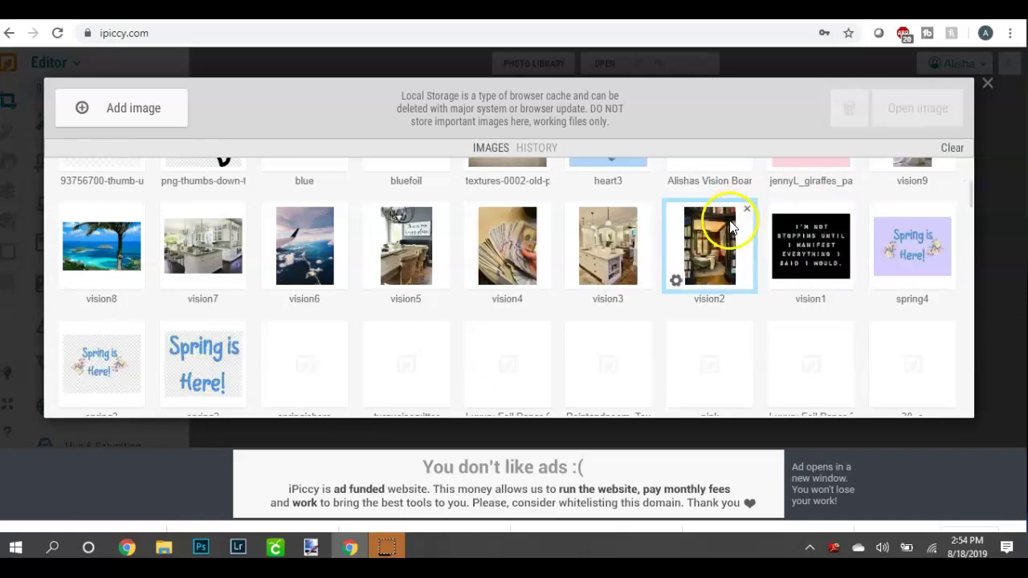
{"action": "scroll", "coordinate": [874, 219], "scroll_direction": "up", "scroll_amount": 1}
{"action": "left_click", "coordinate": [521, 229]}
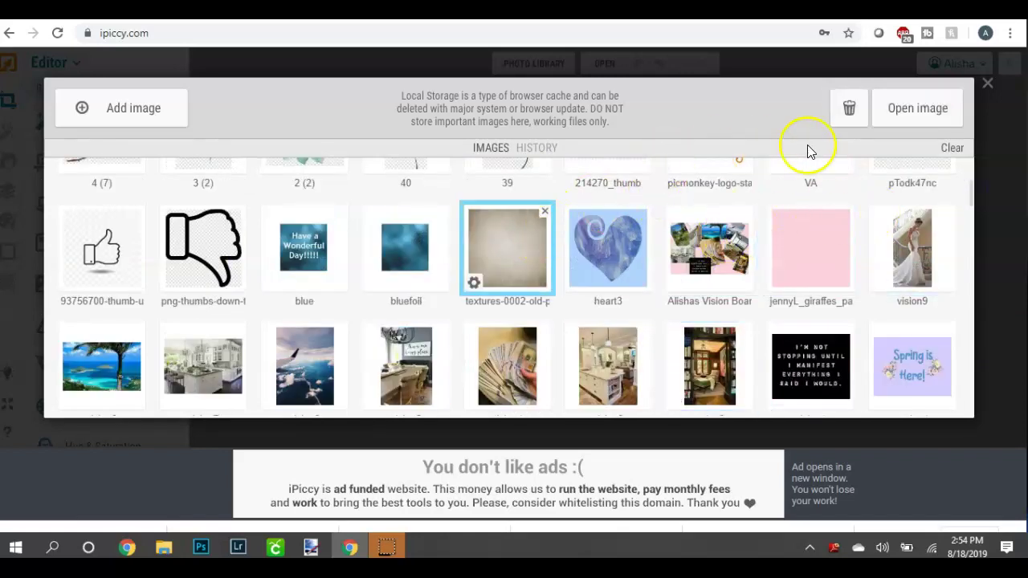
{"action": "double_click", "coordinate": [508, 233]}
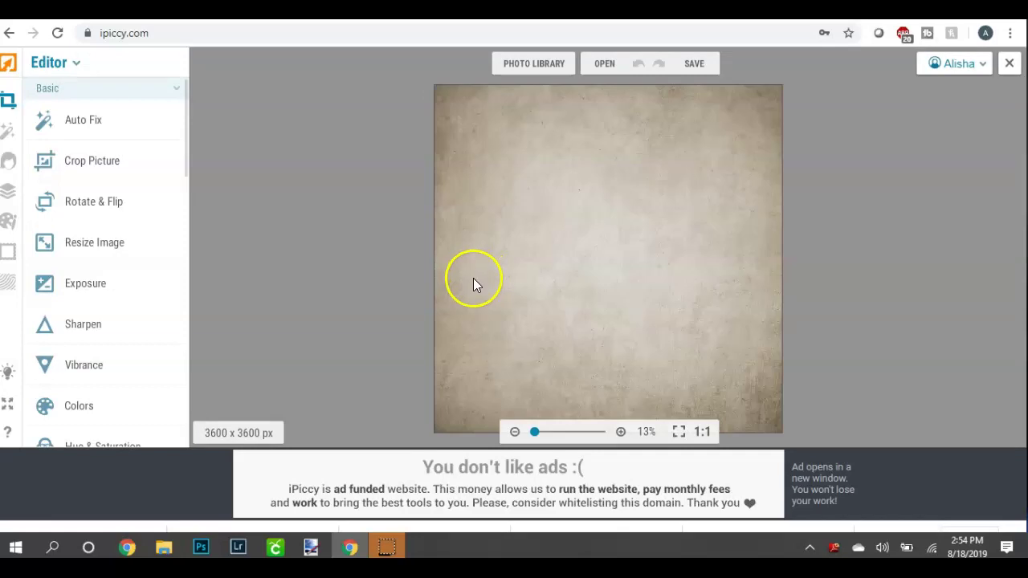
Step: Export the old-paper texture from the Editor to the Designer as the background
{"action": "left_click", "coordinate": [73, 64]}
{"action": "left_click", "coordinate": [51, 131]}
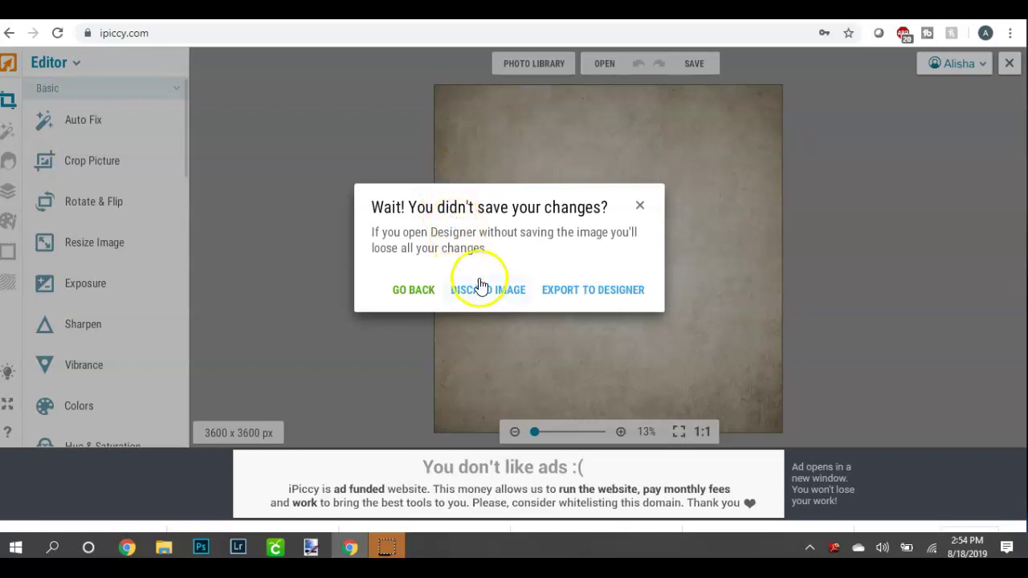
{"action": "left_click", "coordinate": [591, 292]}
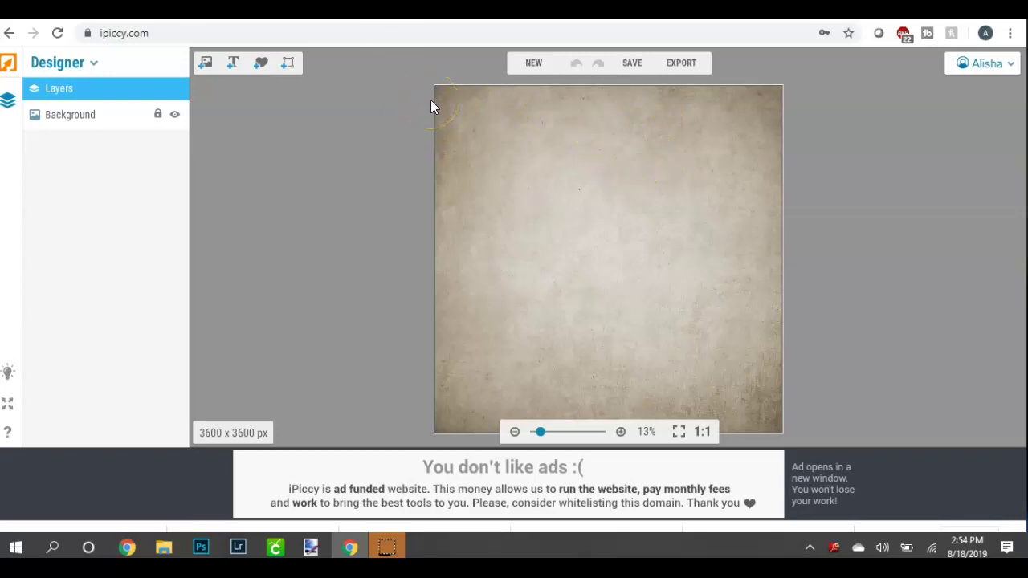
Step: Add the white torn paper image at the background's upper edge and stretch it horizontally past both sides of the canvas
{"action": "left_click", "coordinate": [206, 66]}
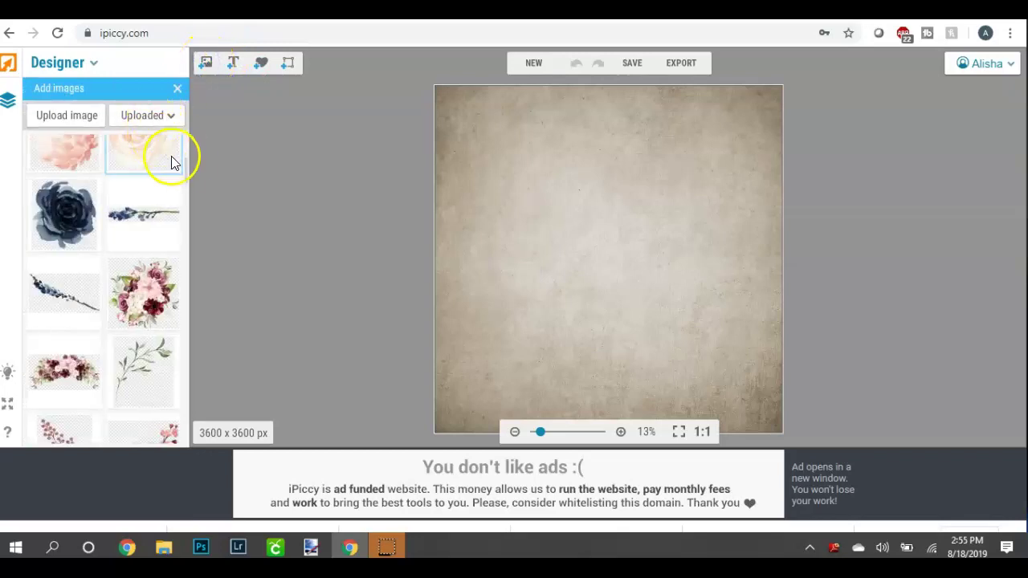
{"action": "left_click_drag", "start_coordinate": [187, 167], "coordinate": [186, 126]}
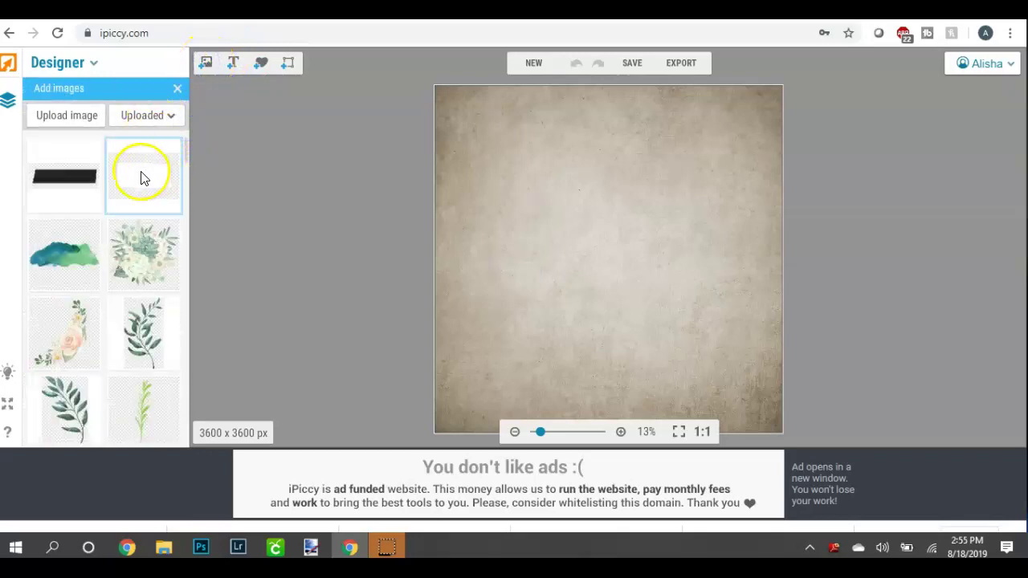
{"action": "left_click_drag", "start_coordinate": [141, 176], "coordinate": [478, 91]}
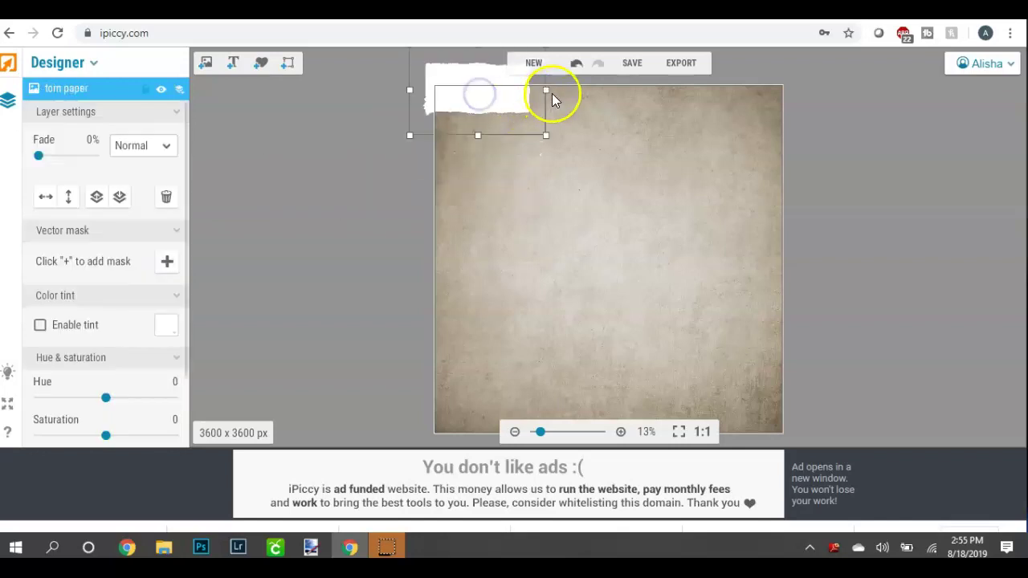
{"action": "left_click_drag", "start_coordinate": [548, 91], "coordinate": [892, 101]}
{"action": "left_click_drag", "start_coordinate": [409, 90], "coordinate": [319, 82]}
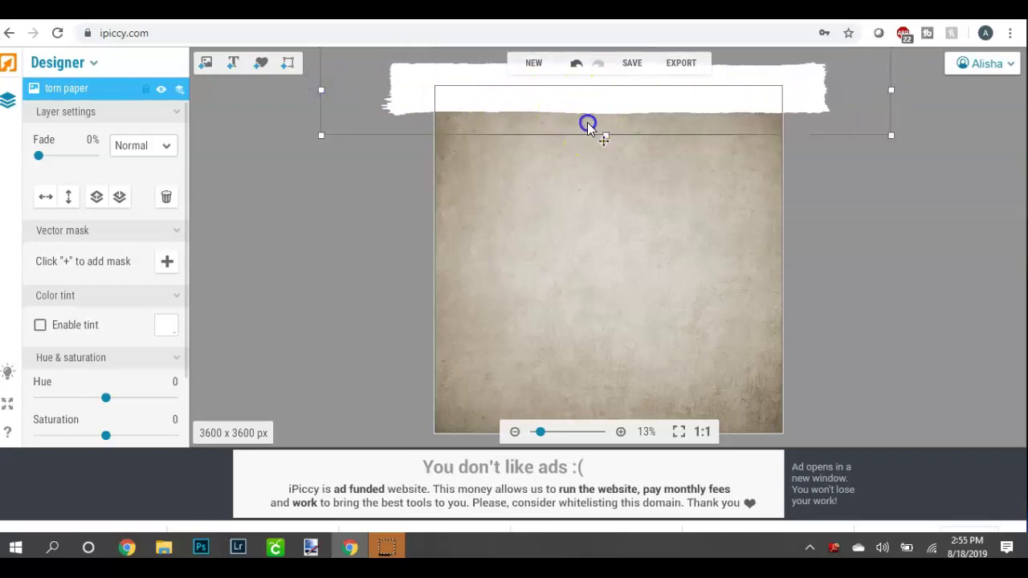
Step: Rotate the torn paper slightly counterclockwise and reposition it across the background's upper edge, leaving its tilted torn side over the texture
{"action": "left_click_drag", "start_coordinate": [587, 124], "coordinate": [594, 228]}
{"action": "mouse_move", "coordinate": [613, 136]}
{"action": "left_mouse_down"}
{"action": "mouse_move", "coordinate": [597, 118]}
{"action": "mouse_move", "coordinate": [603, 126]}
{"action": "left_mouse_up"}
{"action": "left_click_drag", "start_coordinate": [596, 190], "coordinate": [602, 131]}
{"action": "left_click_drag", "start_coordinate": [601, 92], "coordinate": [608, 92]}
{"action": "left_click_drag", "start_coordinate": [586, 155], "coordinate": [579, 91]}
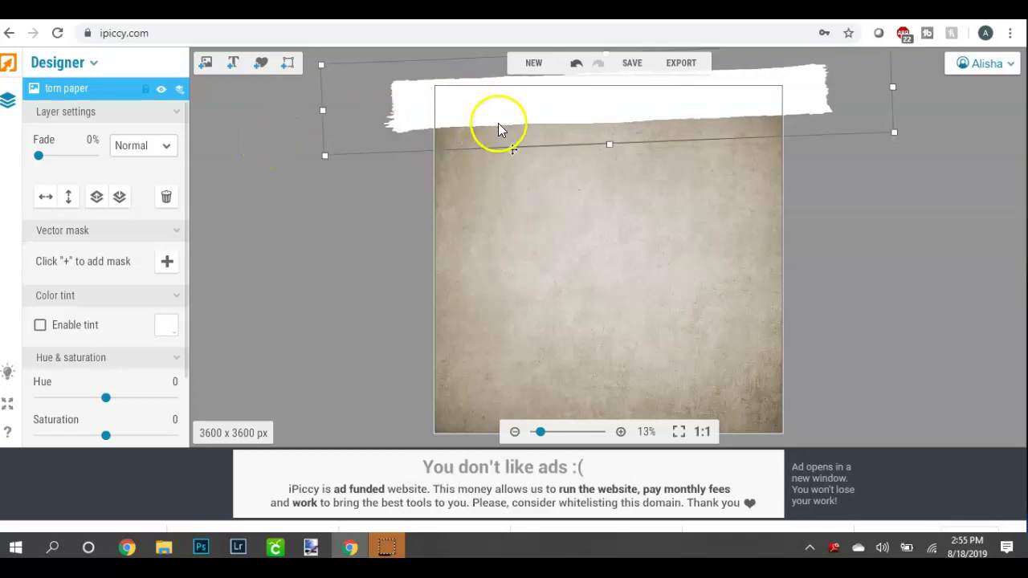
{"action": "left_click_drag", "start_coordinate": [509, 105], "coordinate": [505, 100]}
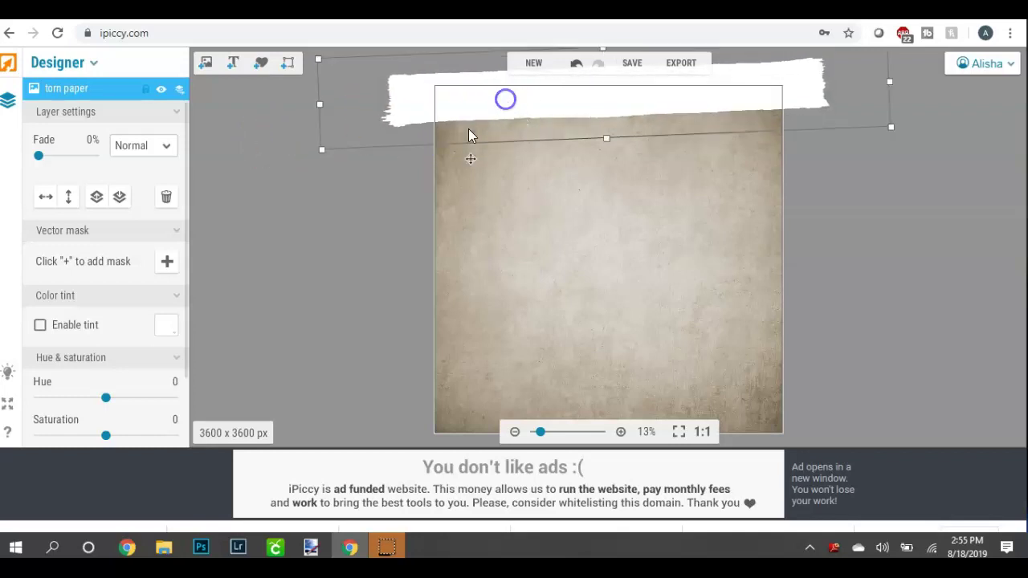
{"action": "left_click", "coordinate": [345, 205]}
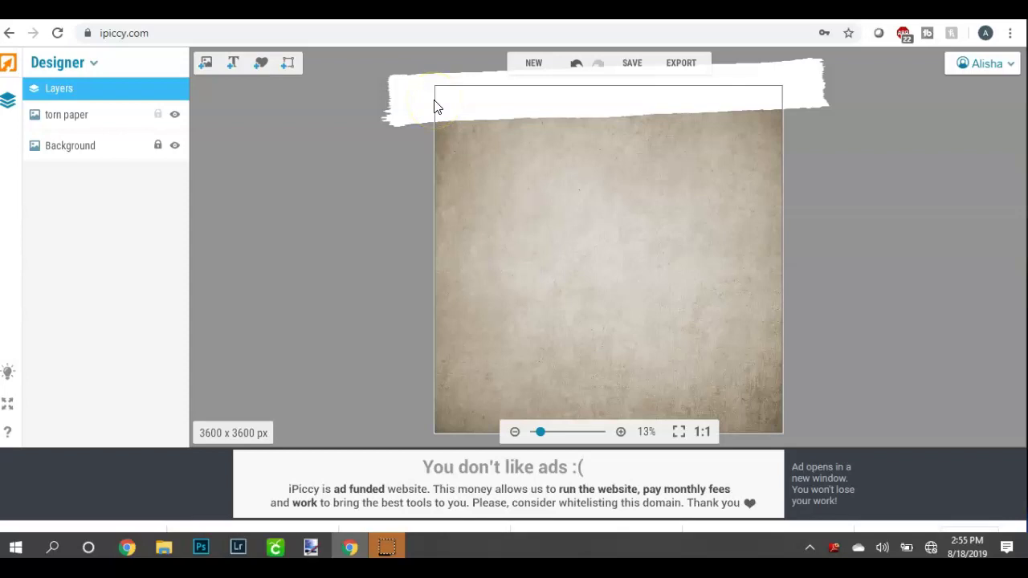
Step: Save the design to the Desktop as a highest-quality JPG named rustic and return to iPiccy
{"action": "left_click", "coordinate": [629, 64]}
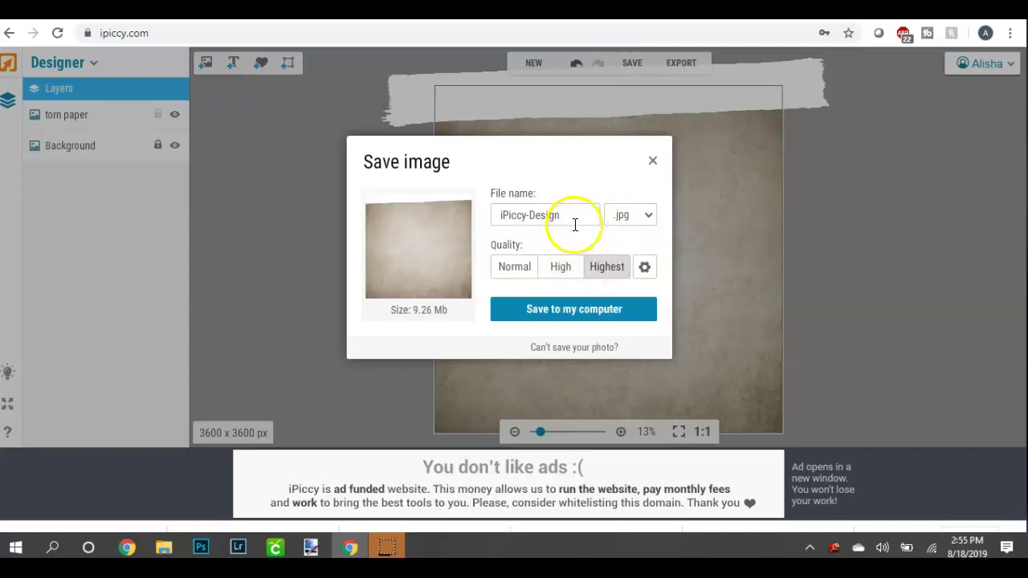
{"action": "left_click_drag", "start_coordinate": [576, 215], "coordinate": [436, 206]}
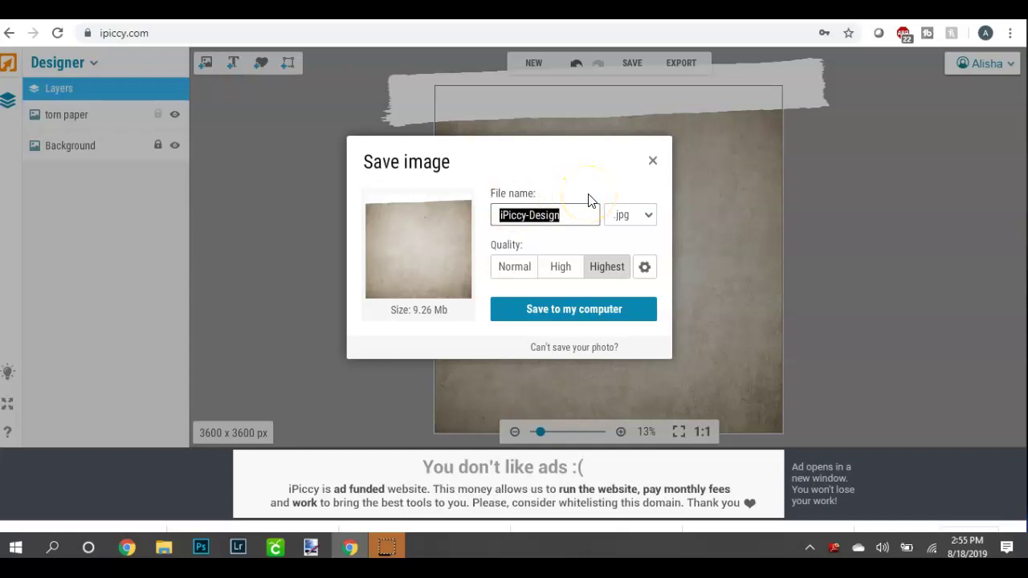
{"action": "type", "text": "rustic"}
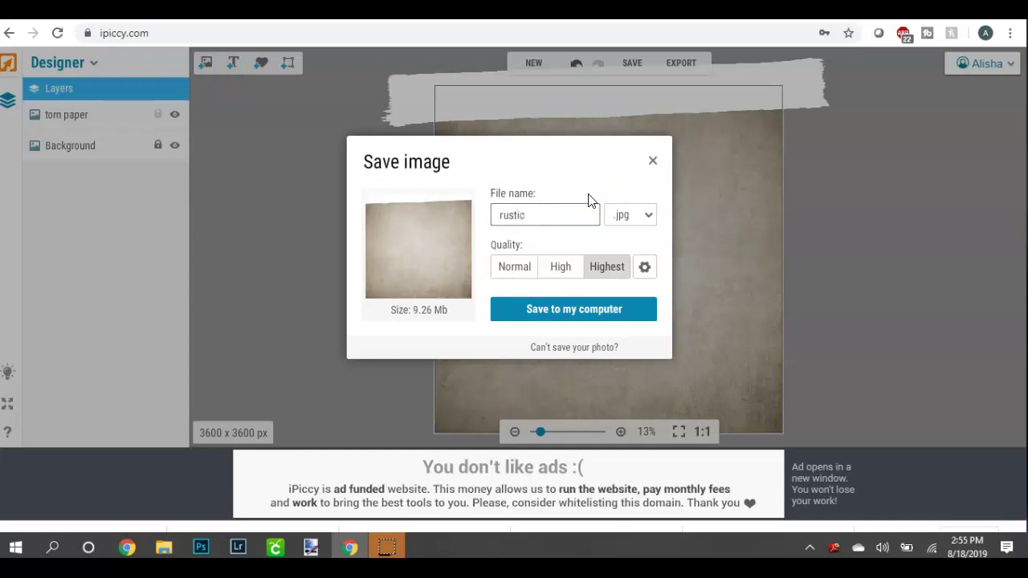
{"action": "left_click", "coordinate": [536, 310]}
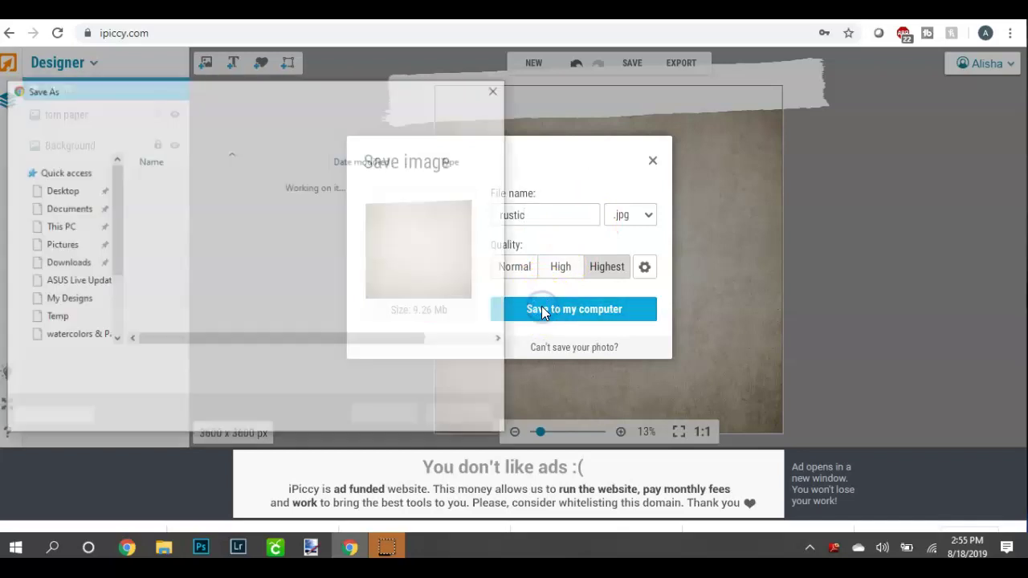
{"action": "left_click", "coordinate": [60, 190]}
{"action": "left_click", "coordinate": [385, 415]}
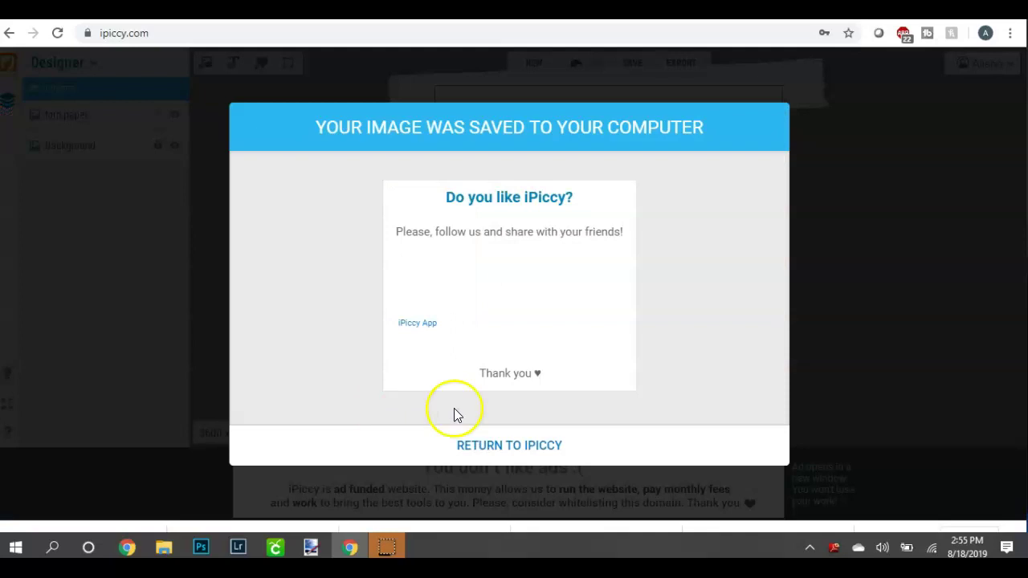
{"action": "left_click", "coordinate": [477, 443]}
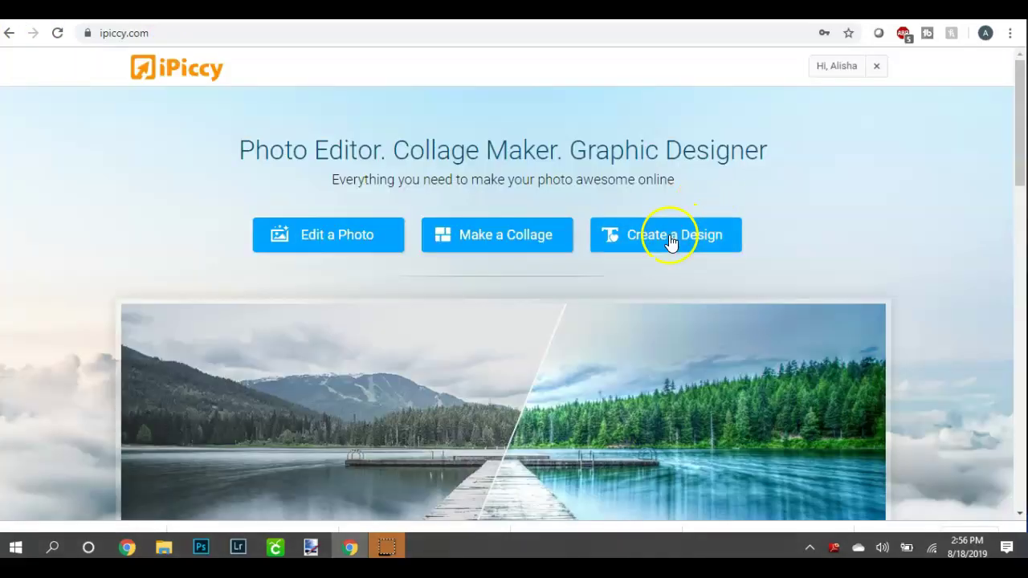
Step: Start a new design with a white 8 x 10" canvas, 2400 x 3000 px
{"action": "left_click", "coordinate": [671, 237]}
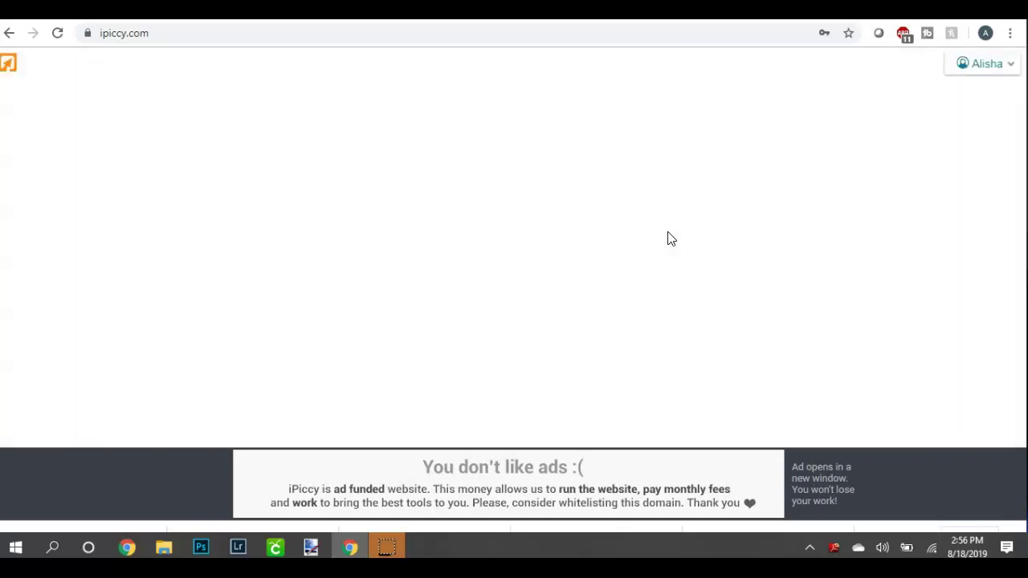
{"action": "left_click", "coordinate": [642, 171]}
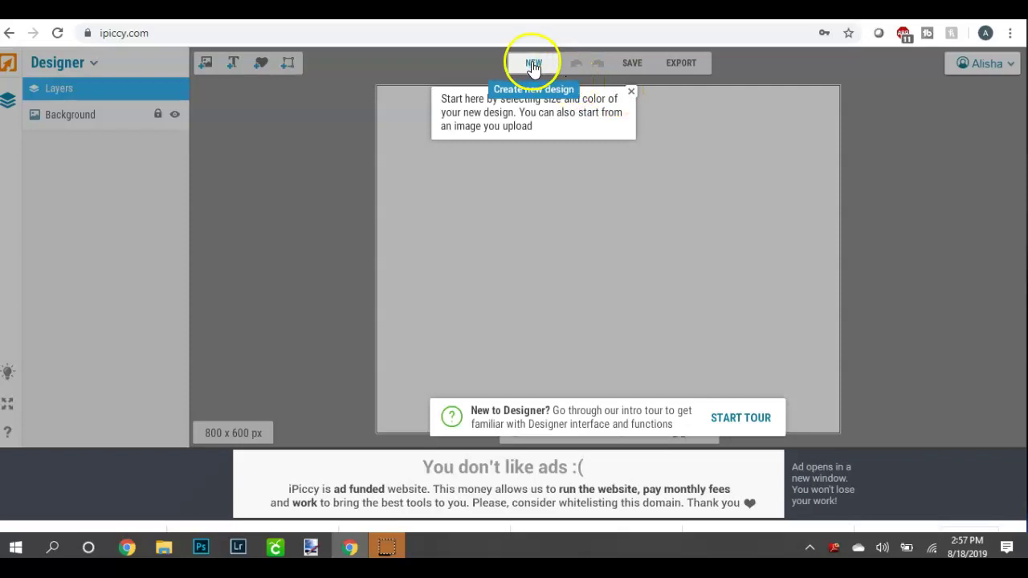
{"action": "left_click", "coordinate": [532, 65]}
{"action": "left_click", "coordinate": [505, 195]}
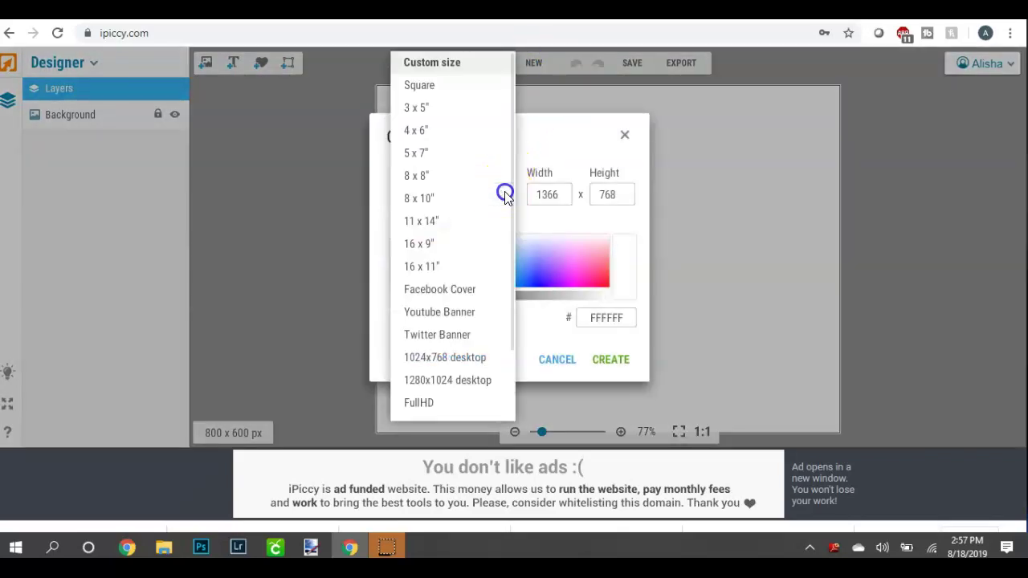
{"action": "left_click", "coordinate": [455, 199]}
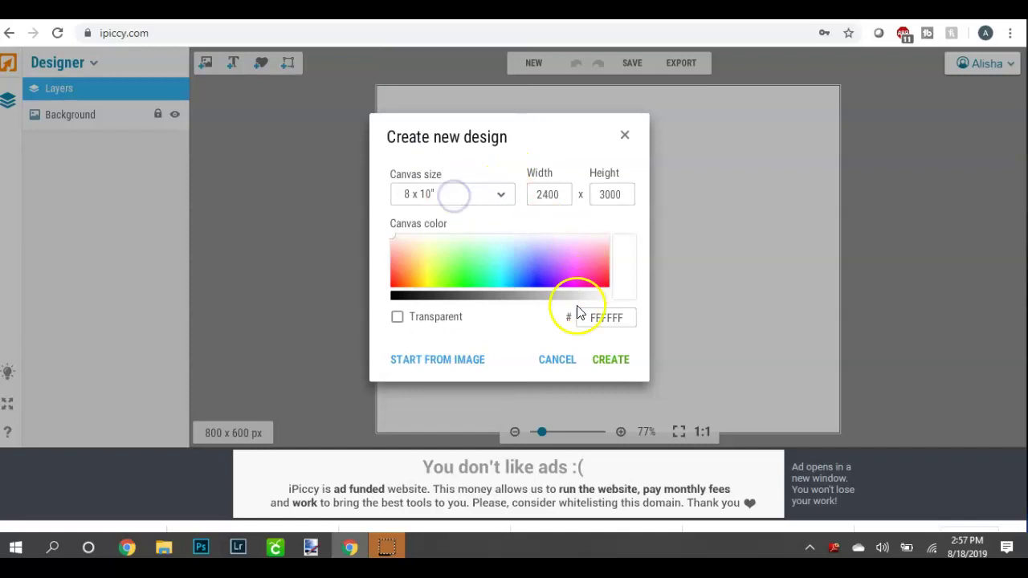
{"action": "left_click", "coordinate": [611, 361]}
Step: Upload rustic.jpg from the Desktop to the Designer's images
{"action": "left_click", "coordinate": [206, 64]}
{"action": "left_click", "coordinate": [63, 117]}
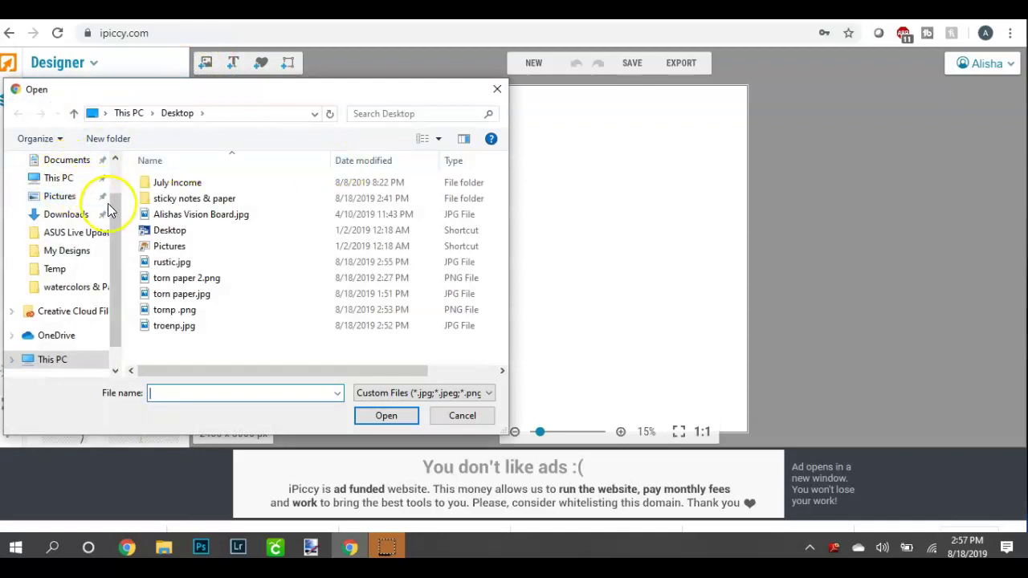
{"action": "left_click", "coordinate": [115, 159]}
{"action": "left_click", "coordinate": [62, 192]}
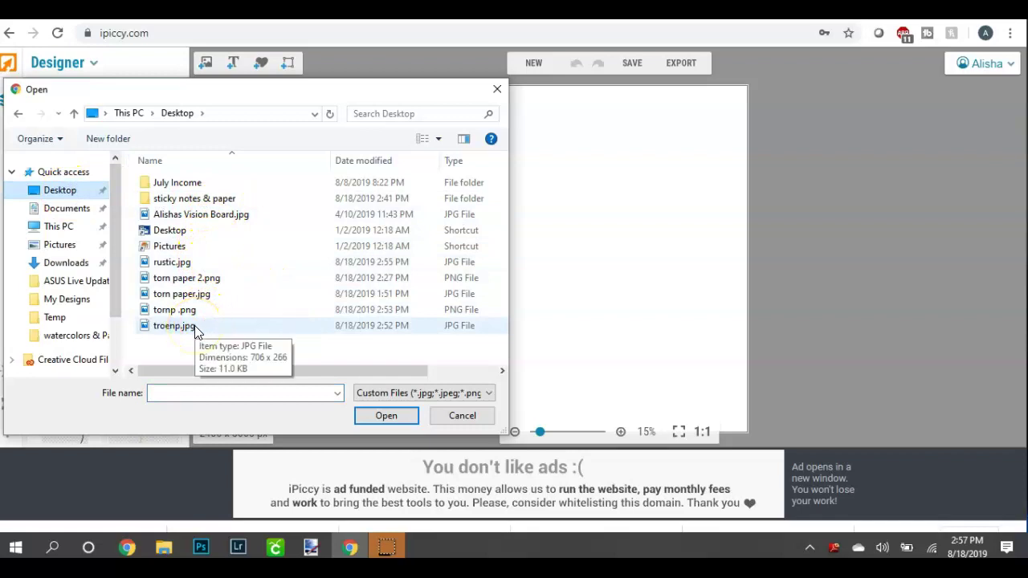
{"action": "left_click", "coordinate": [179, 265]}
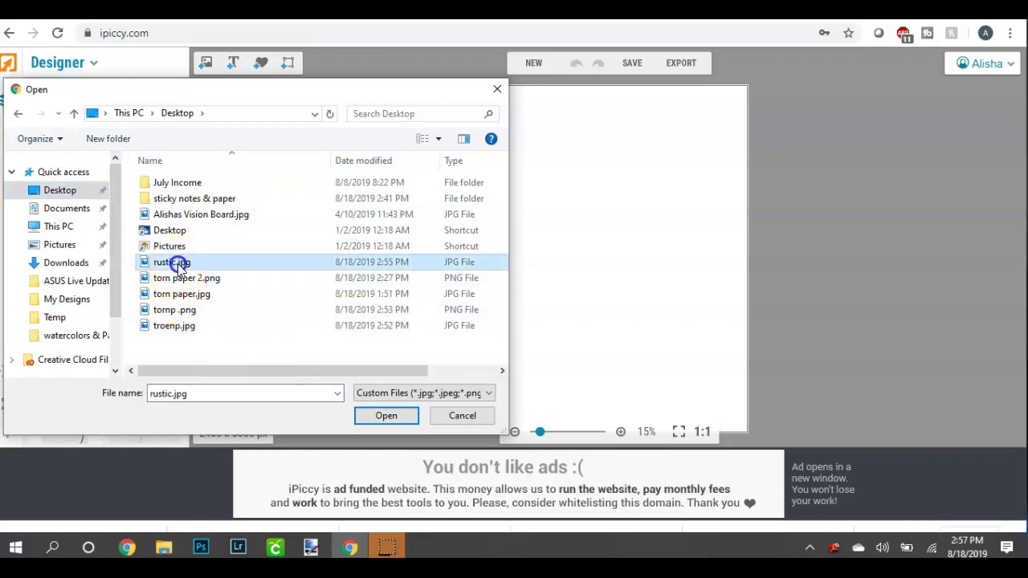
{"action": "double_click", "coordinate": [179, 265]}
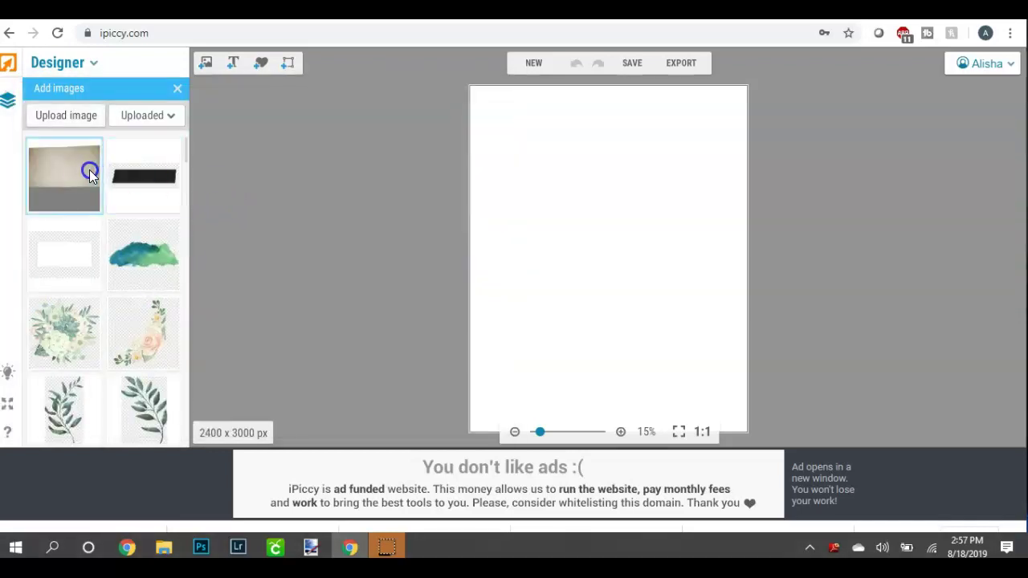
Step: Add the rustic image to the canvas, then enlarge, stretch vertically and position it to fill the page below its torn edge
{"action": "left_click_drag", "start_coordinate": [64, 162], "coordinate": [548, 211]}
{"action": "left_click_drag", "start_coordinate": [607, 283], "coordinate": [769, 454]}
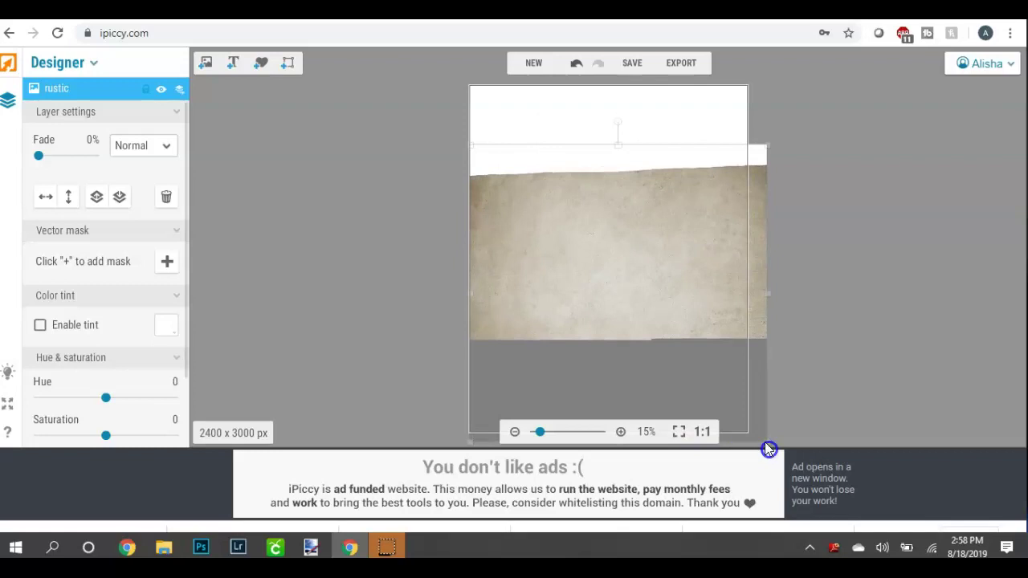
{"action": "left_click_drag", "start_coordinate": [627, 301], "coordinate": [599, 241]}
{"action": "left_click_drag", "start_coordinate": [592, 390], "coordinate": [601, 478]}
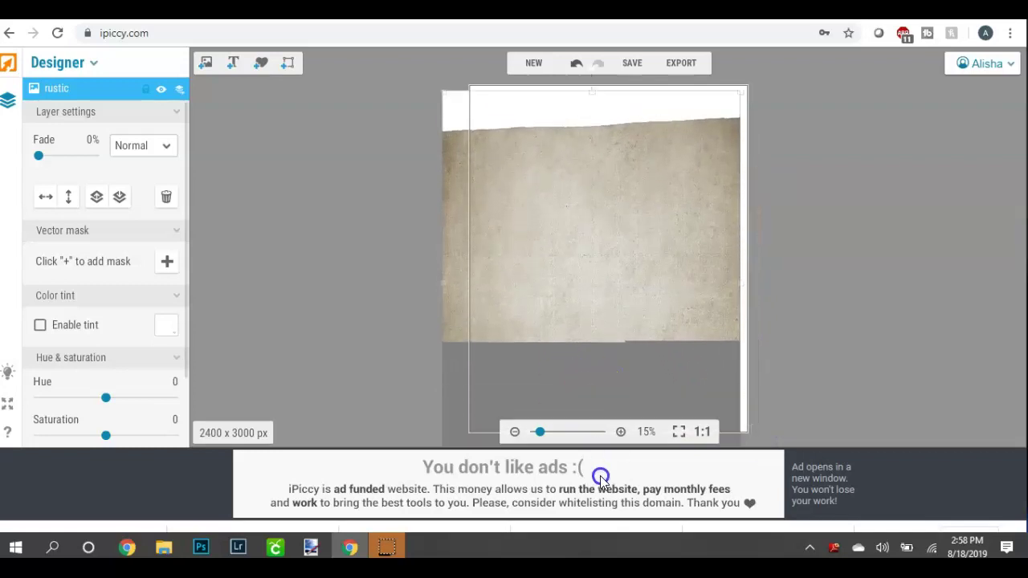
{"action": "left_click_drag", "start_coordinate": [611, 547], "coordinate": [573, 76]}
{"action": "left_click_drag", "start_coordinate": [602, 365], "coordinate": [574, 304]}
{"action": "left_click", "coordinate": [370, 271]}
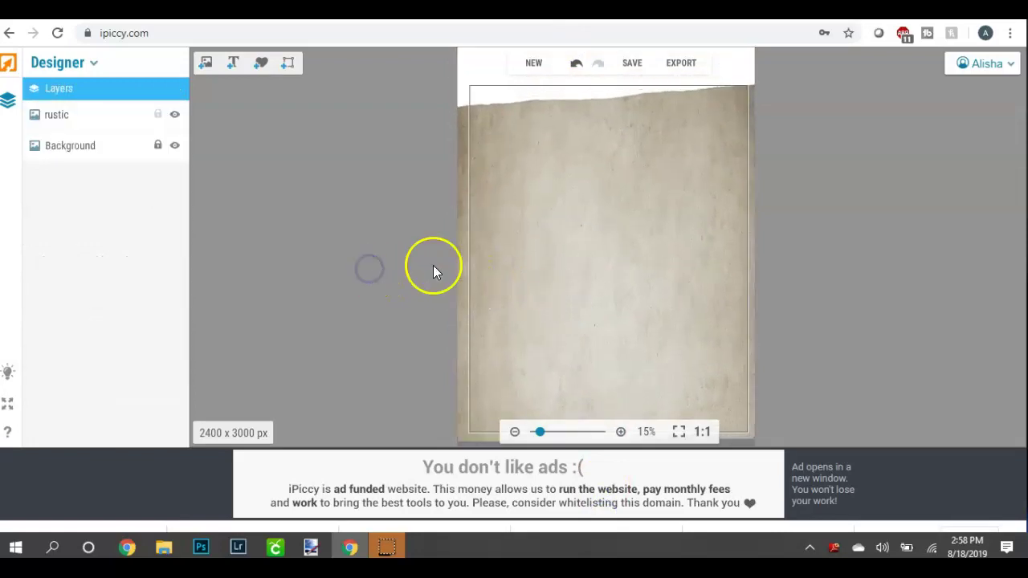
Step: Examine the rustic image's torn edge at 82% zoom, shifting the image to follow the edge across its width
{"action": "left_click", "coordinate": [515, 432]}
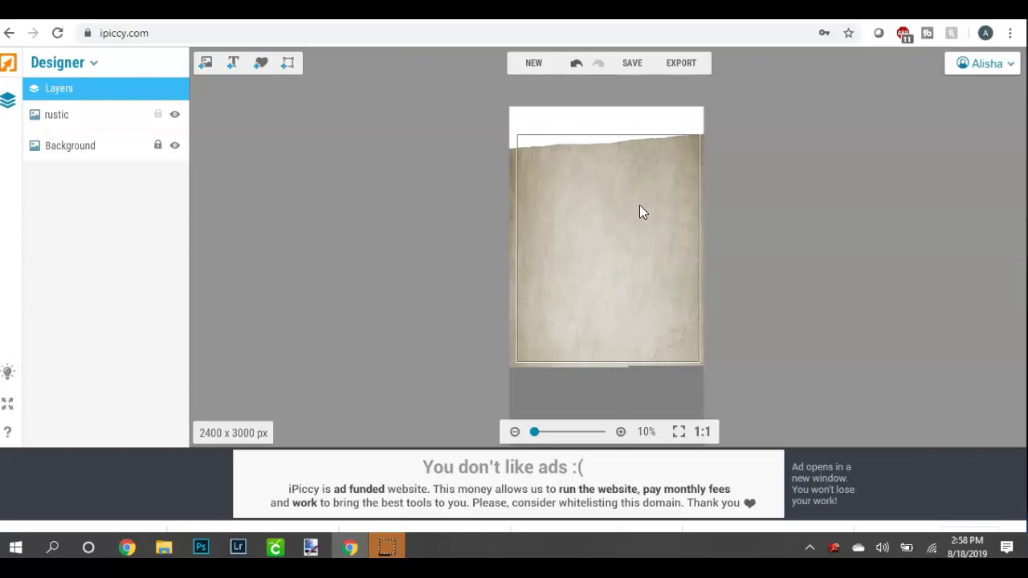
{"action": "left_click_drag", "start_coordinate": [534, 432], "coordinate": [549, 434]}
{"action": "left_click_drag", "start_coordinate": [584, 229], "coordinate": [604, 514]}
{"action": "left_click_drag", "start_coordinate": [449, 218], "coordinate": [438, 506]}
{"action": "left_click_drag", "start_coordinate": [426, 157], "coordinate": [411, 537]}
{"action": "left_click_drag", "start_coordinate": [398, 277], "coordinate": [366, 546]}
{"action": "left_click_drag", "start_coordinate": [549, 433], "coordinate": [540, 433]}
{"action": "left_click_drag", "start_coordinate": [530, 233], "coordinate": [529, 332]}
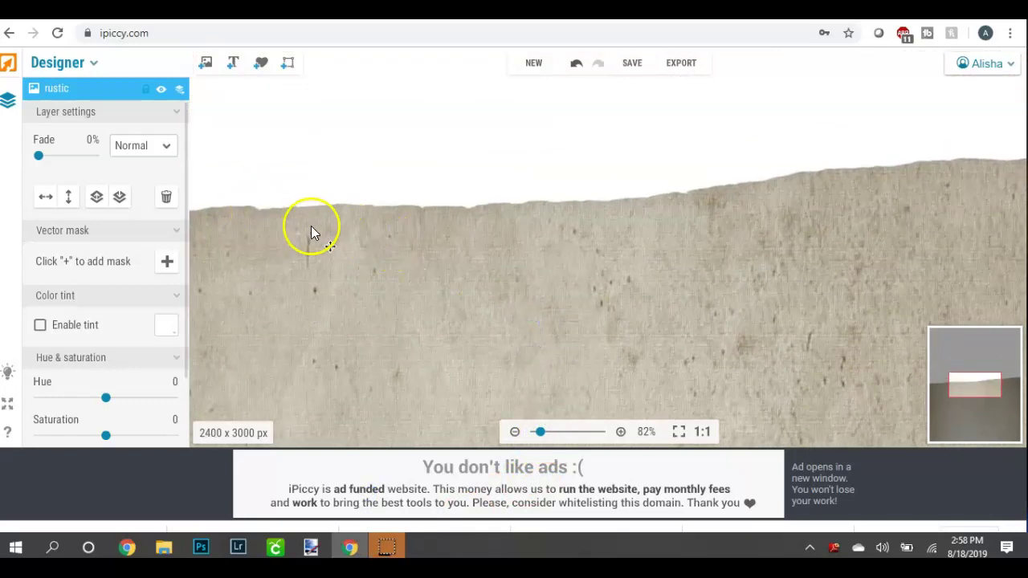
{"action": "left_click_drag", "start_coordinate": [638, 197], "coordinate": [266, 266]}
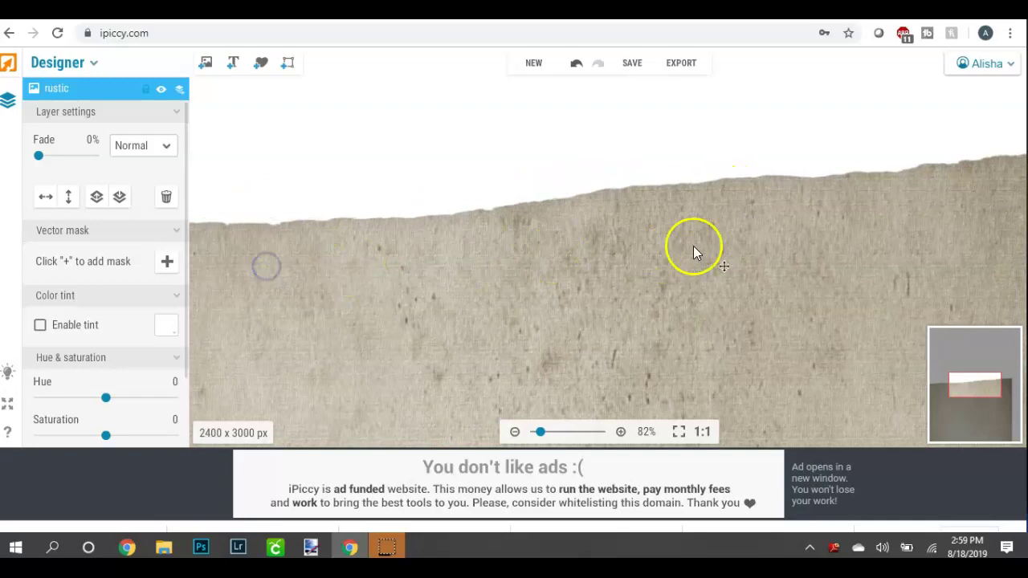
{"action": "left_click_drag", "start_coordinate": [693, 246], "coordinate": [632, 270]}
{"action": "left_click_drag", "start_coordinate": [854, 209], "coordinate": [756, 224]}
{"action": "left_click", "coordinate": [873, 201]}
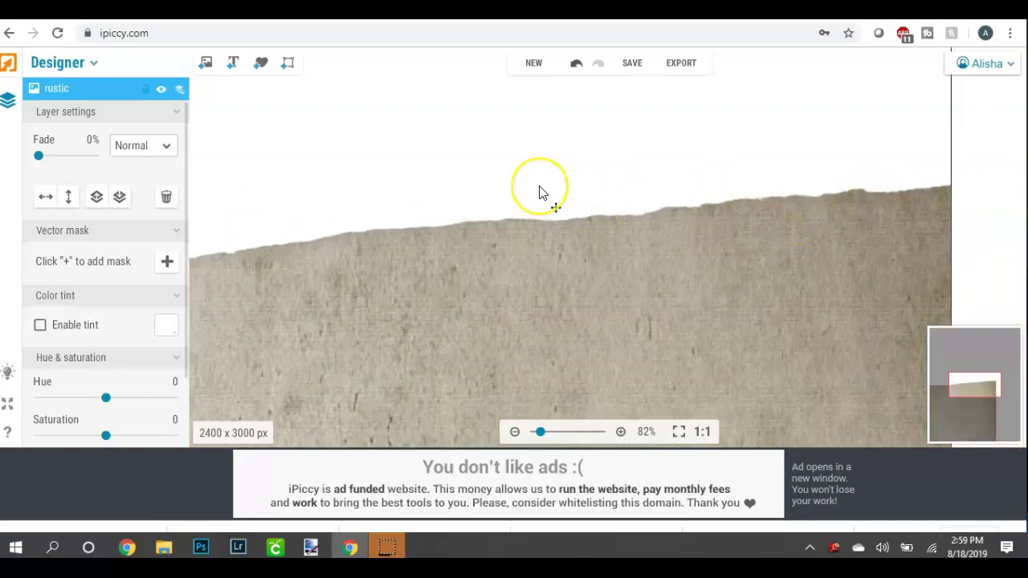